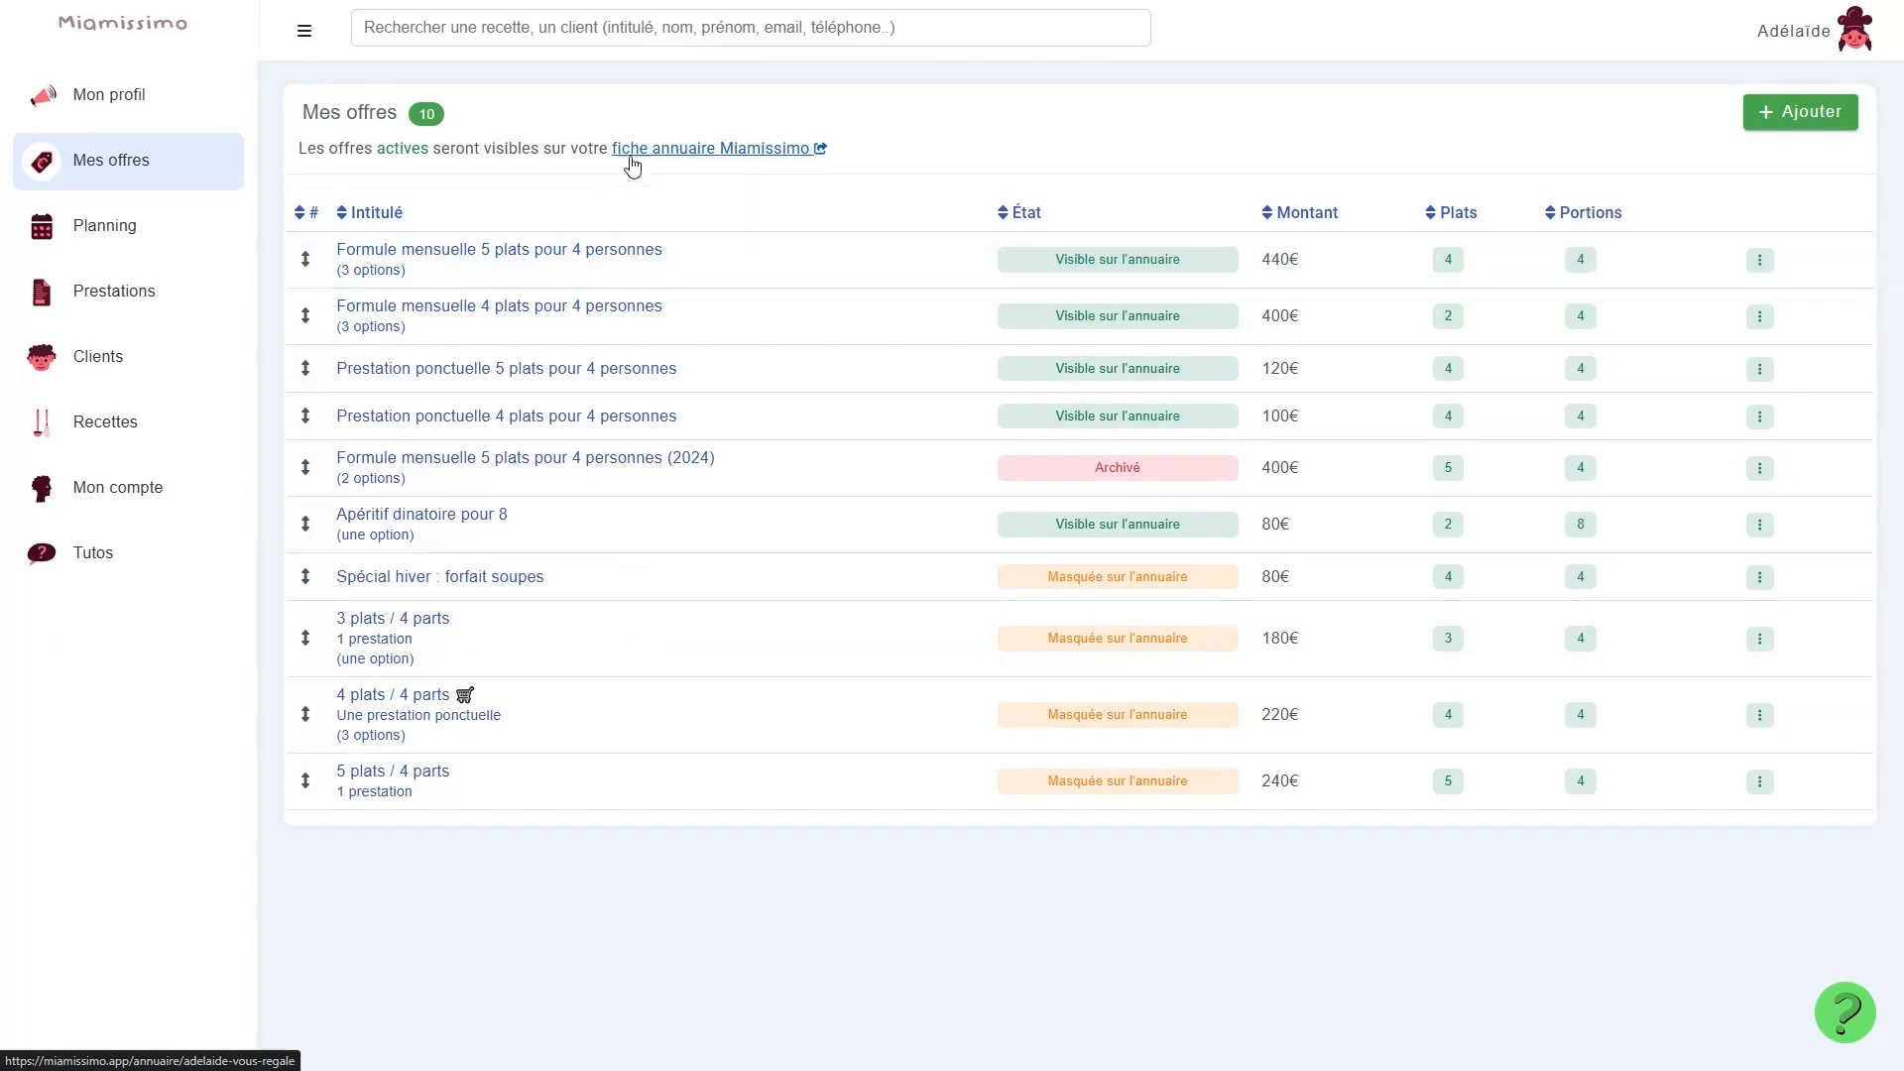
Open the public Miamissimo directory page and look over the offers listed under "Choix de la prestation".
left_click(637, 150)
scroll(692, 405, "down", 10)
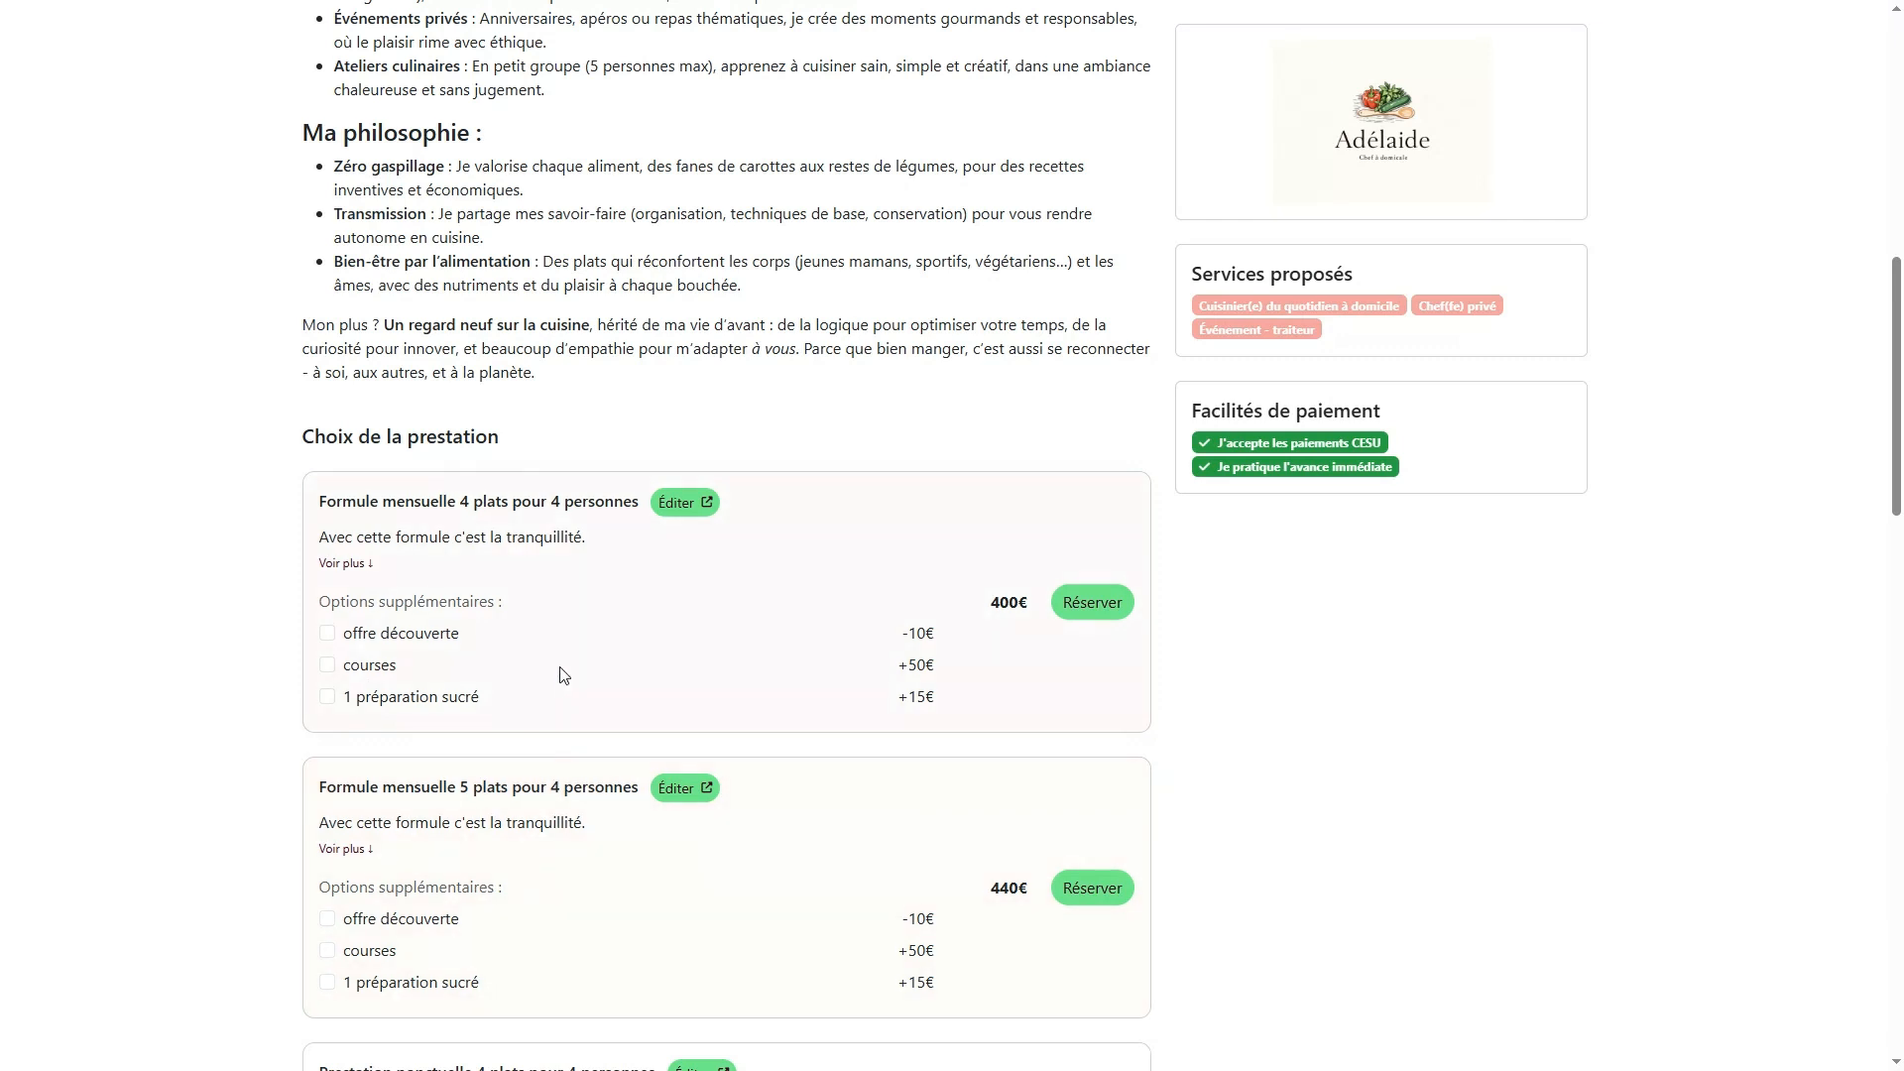
scroll(561, 572, "down", 2)
scroll(562, 573, "down", 4)
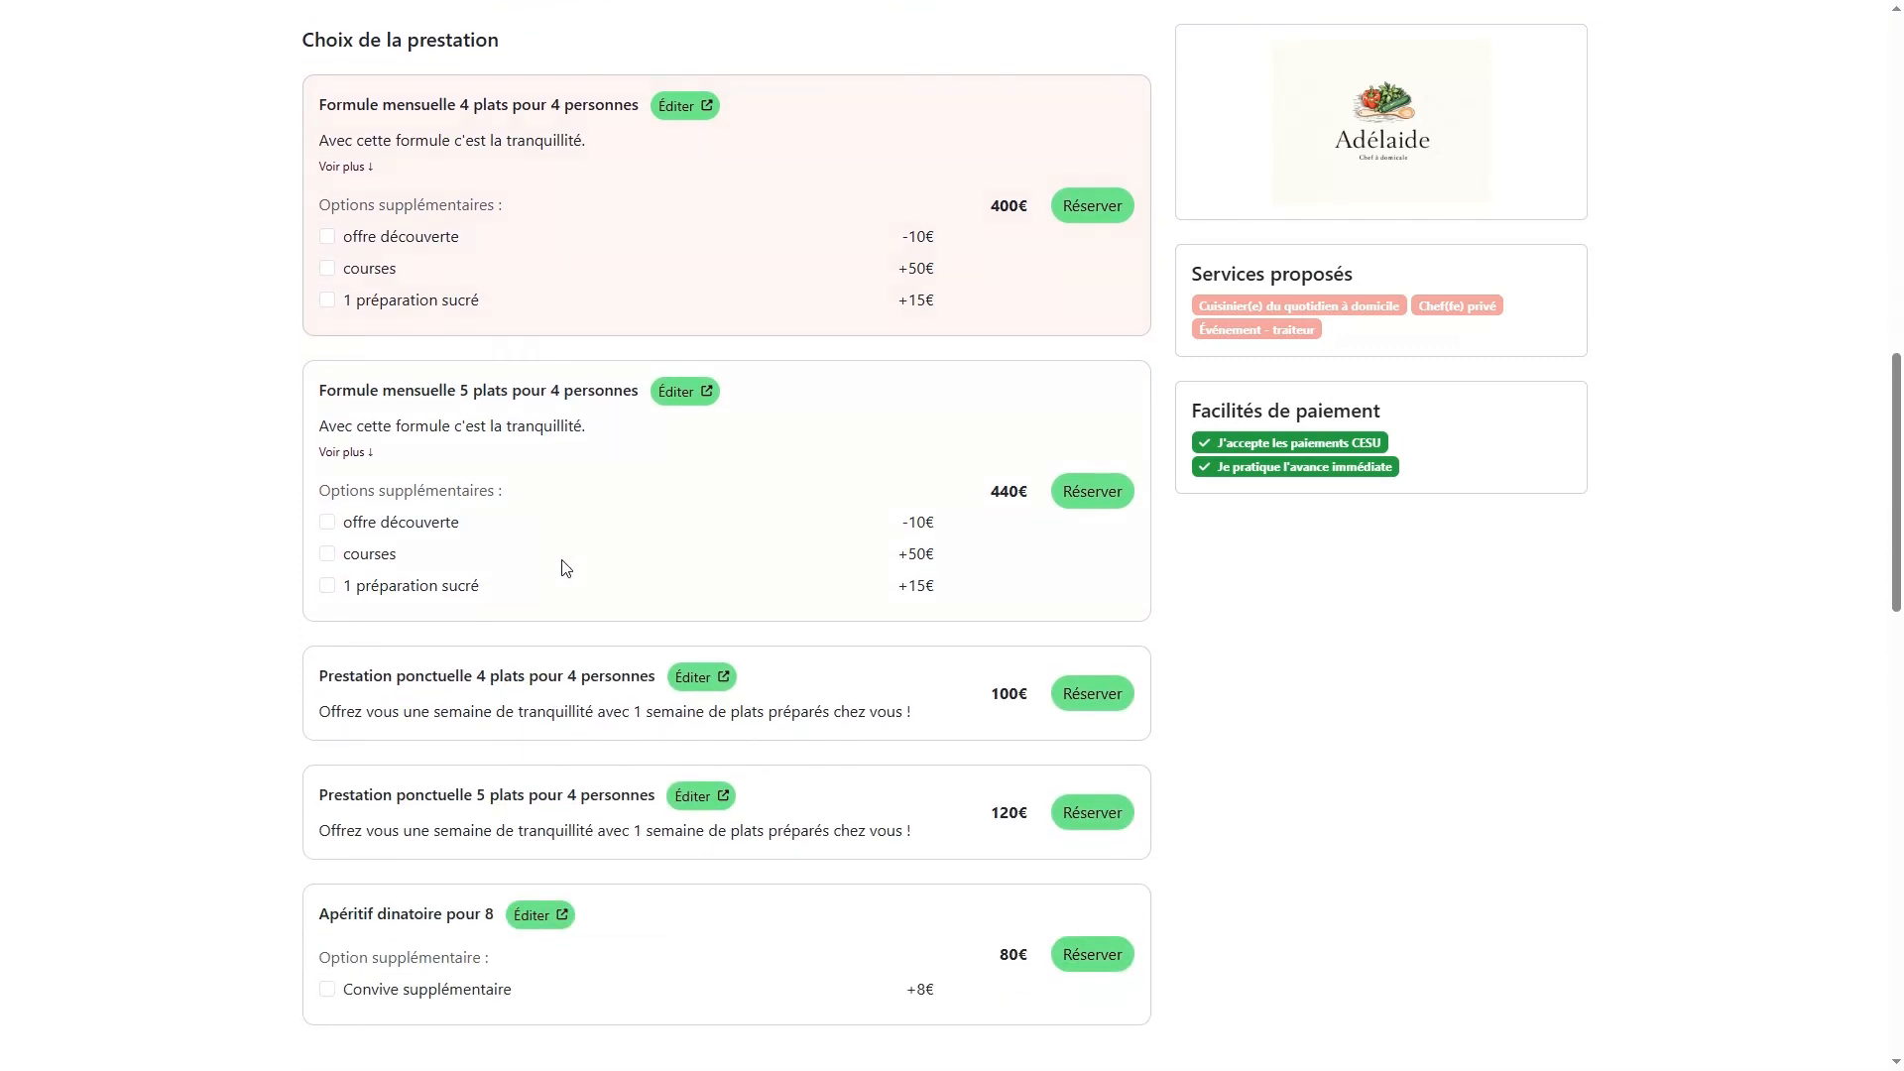
scroll(629, 595, "up", 1)
scroll(629, 595, "up", 3)
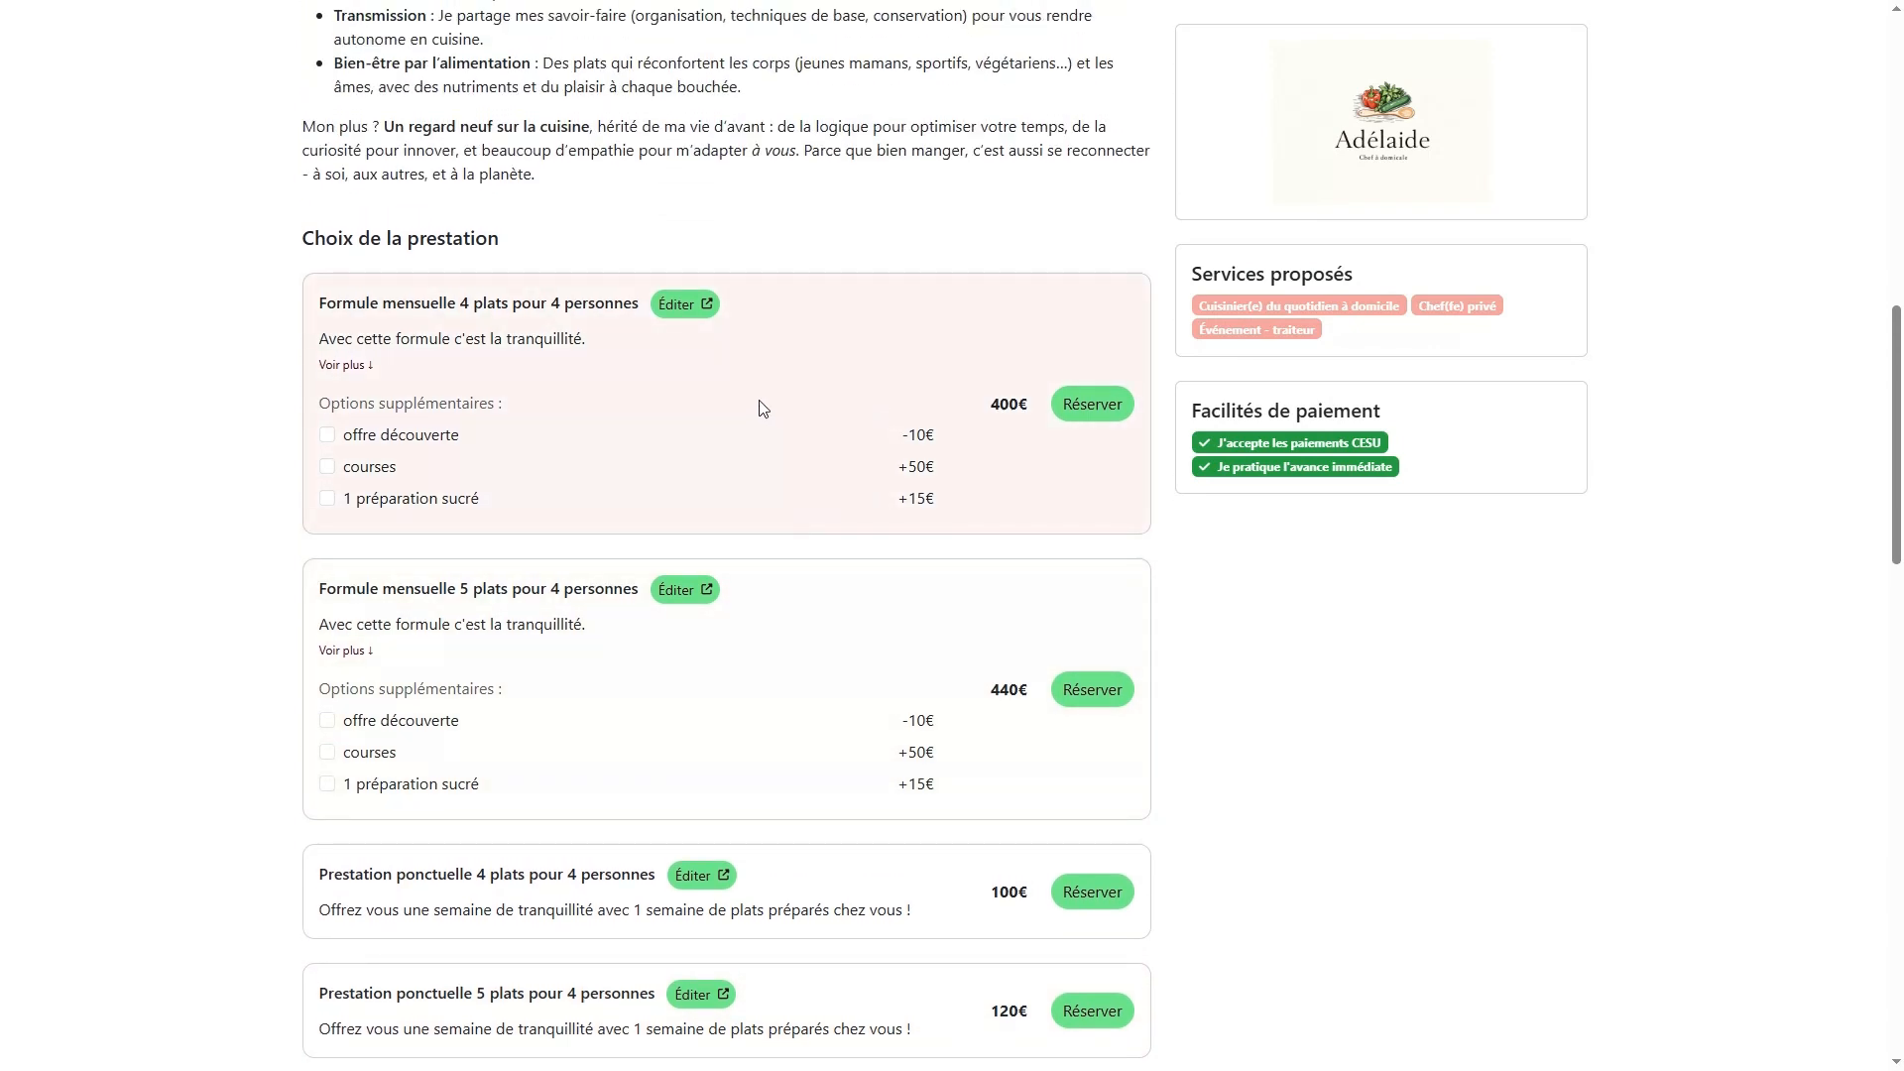
Preview booking "Formule mensuelle 4 plats pour 4 personnes" with options "offre découverte" and "courses", check the available time slots, and leave the directory page.
left_click(437, 440)
left_click(391, 472)
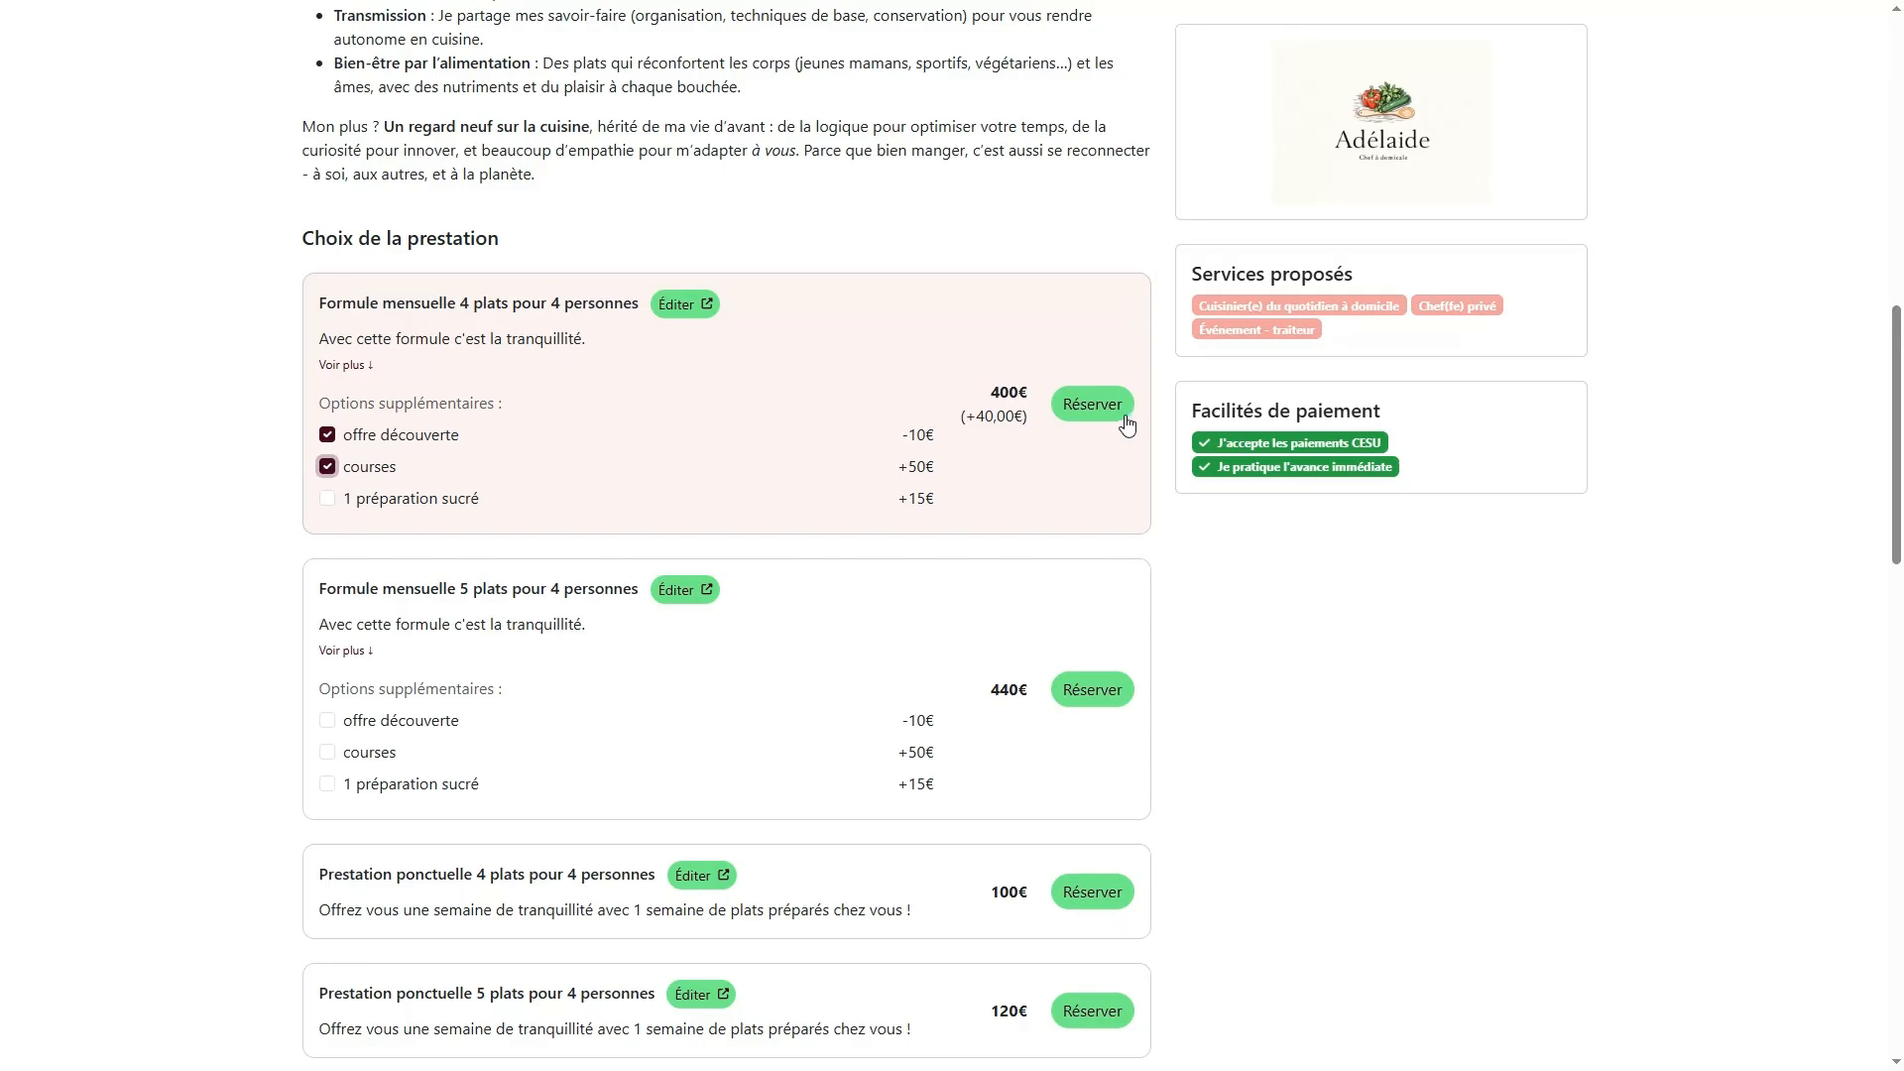
left_click(1091, 405)
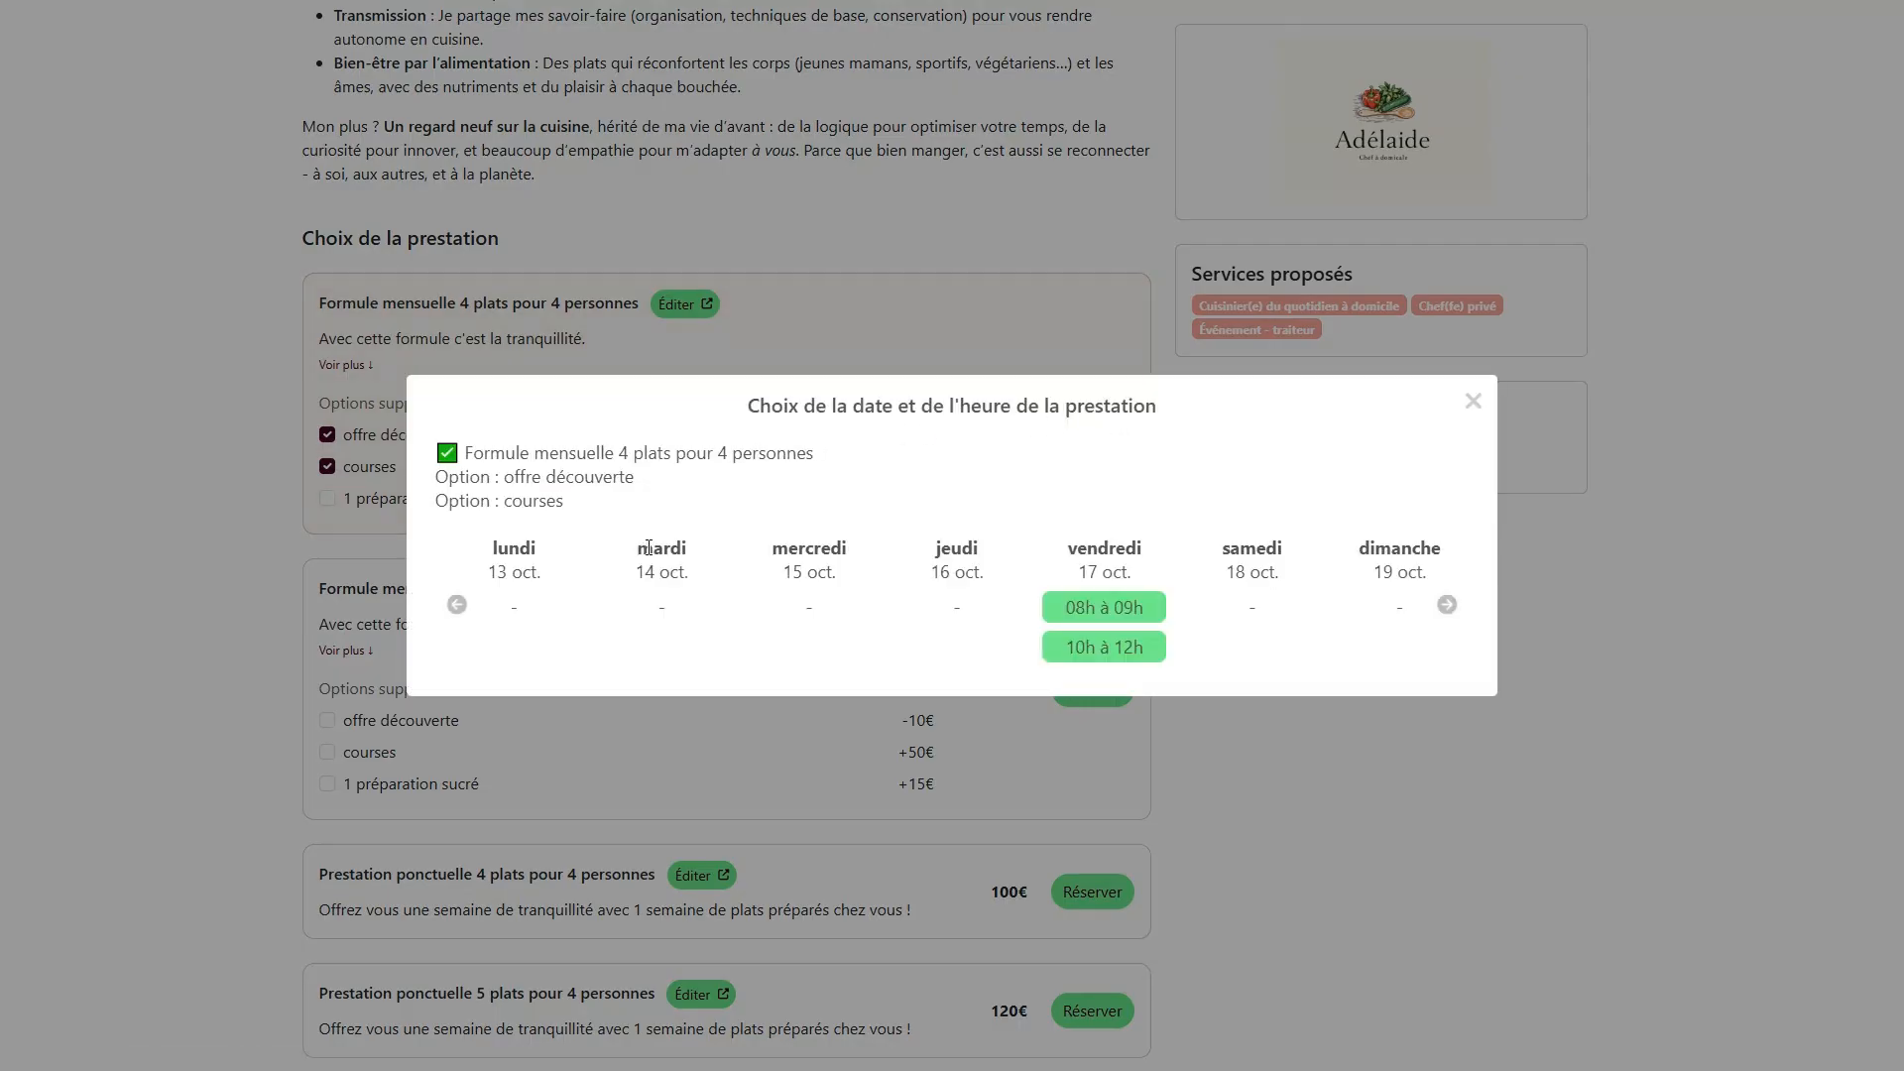
left_click(1447, 606)
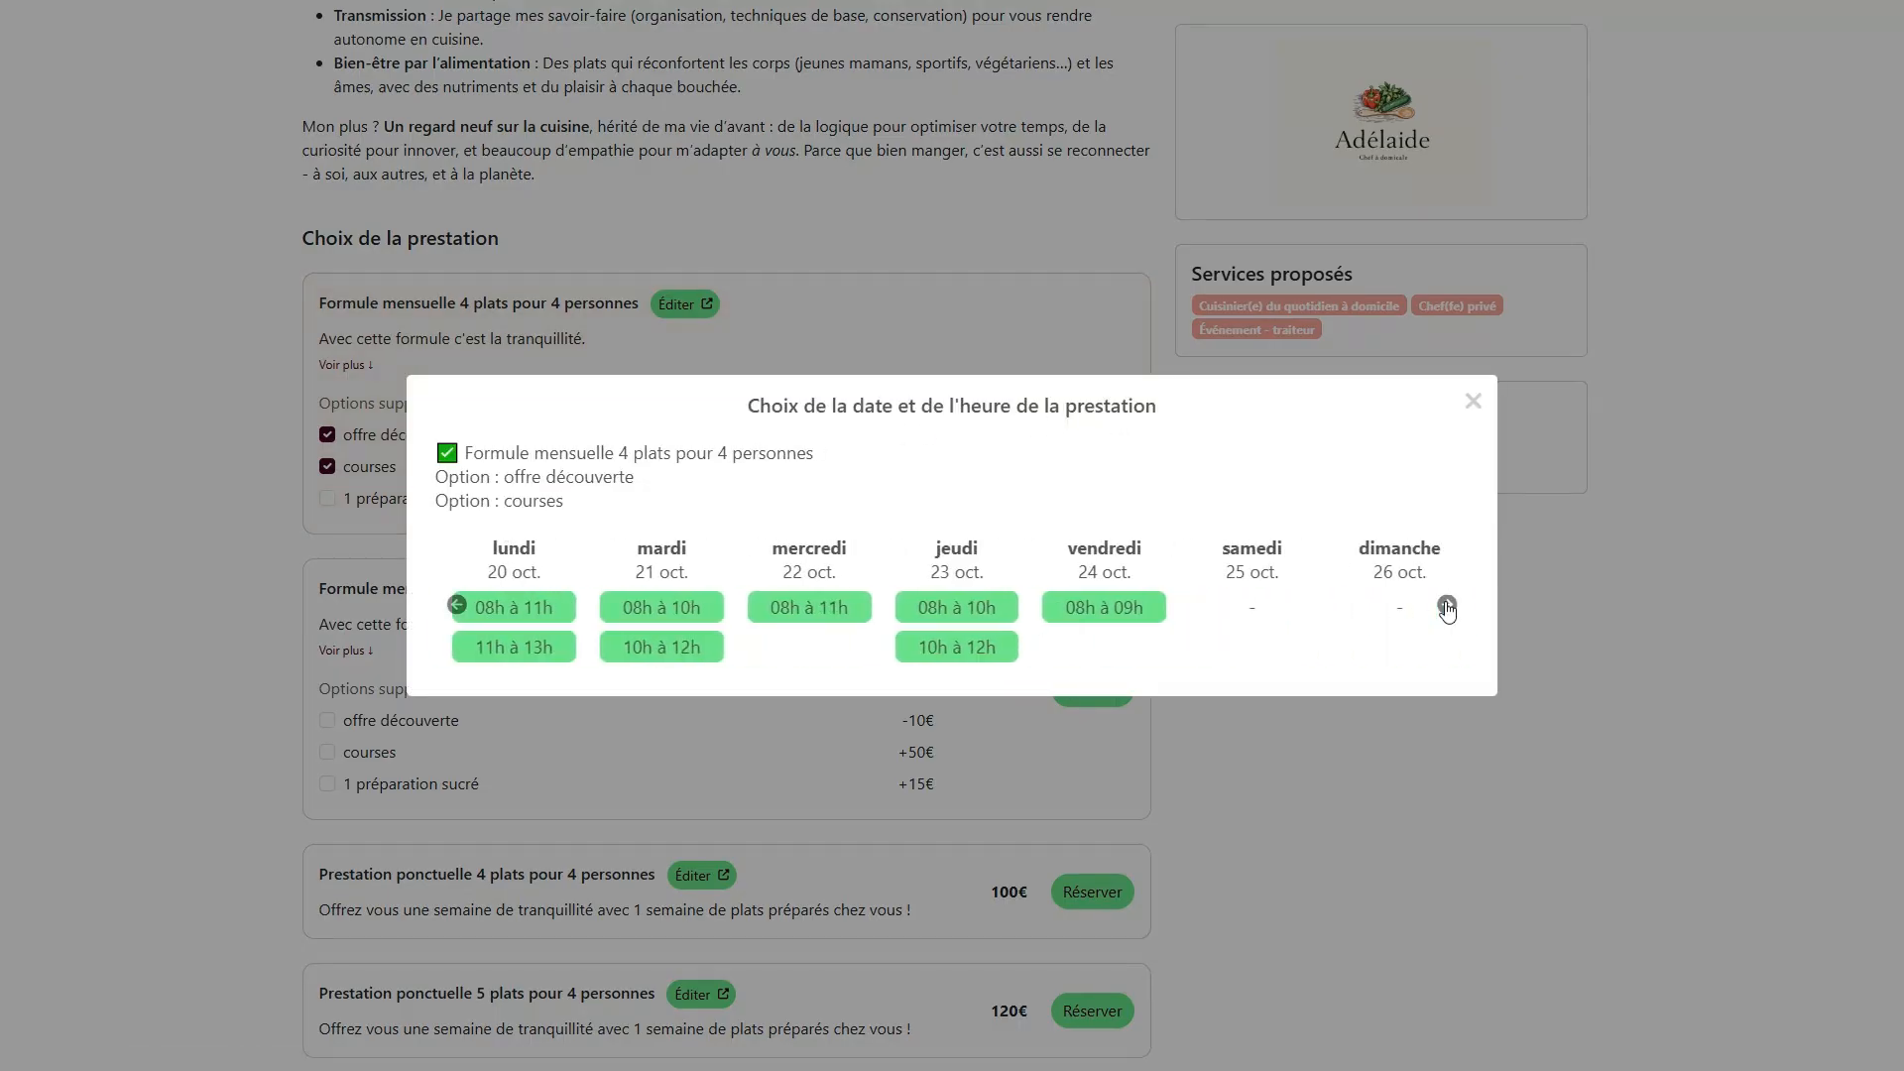
left_click(1471, 403)
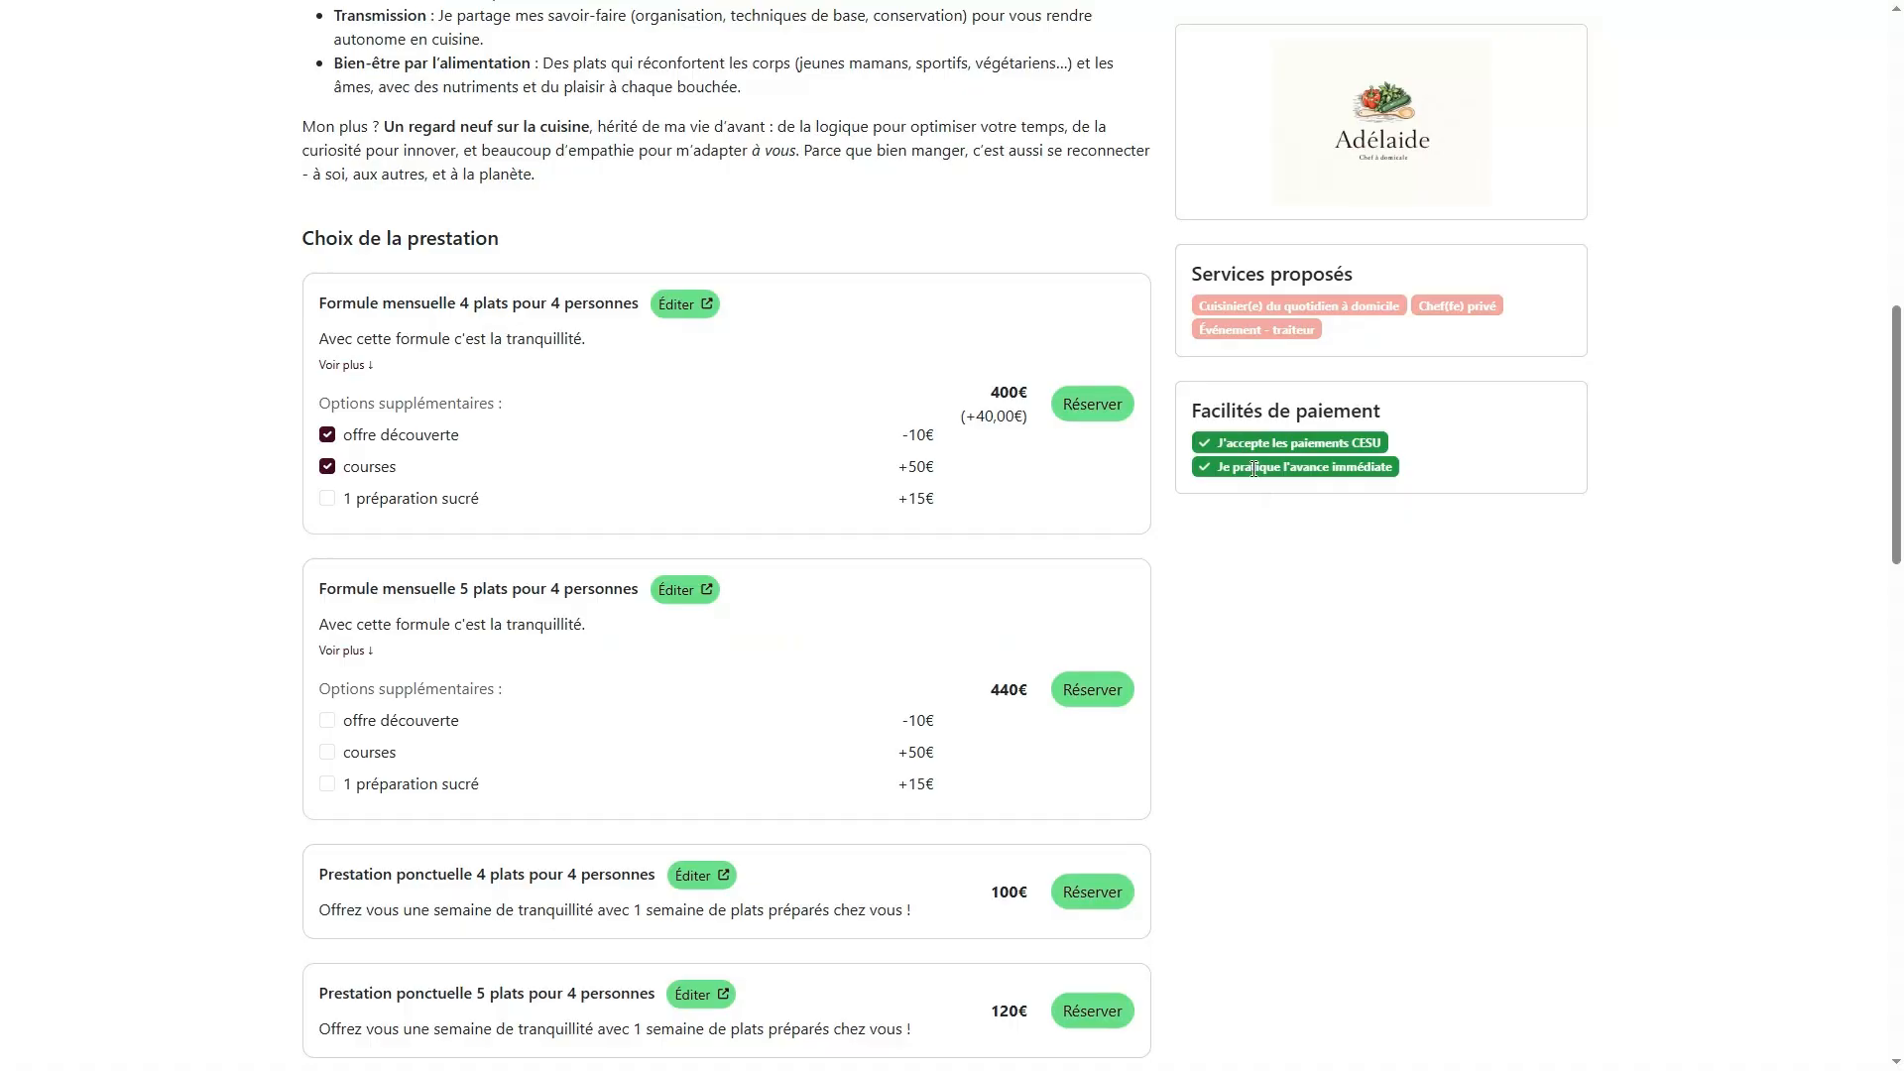
key("ctrl+w")
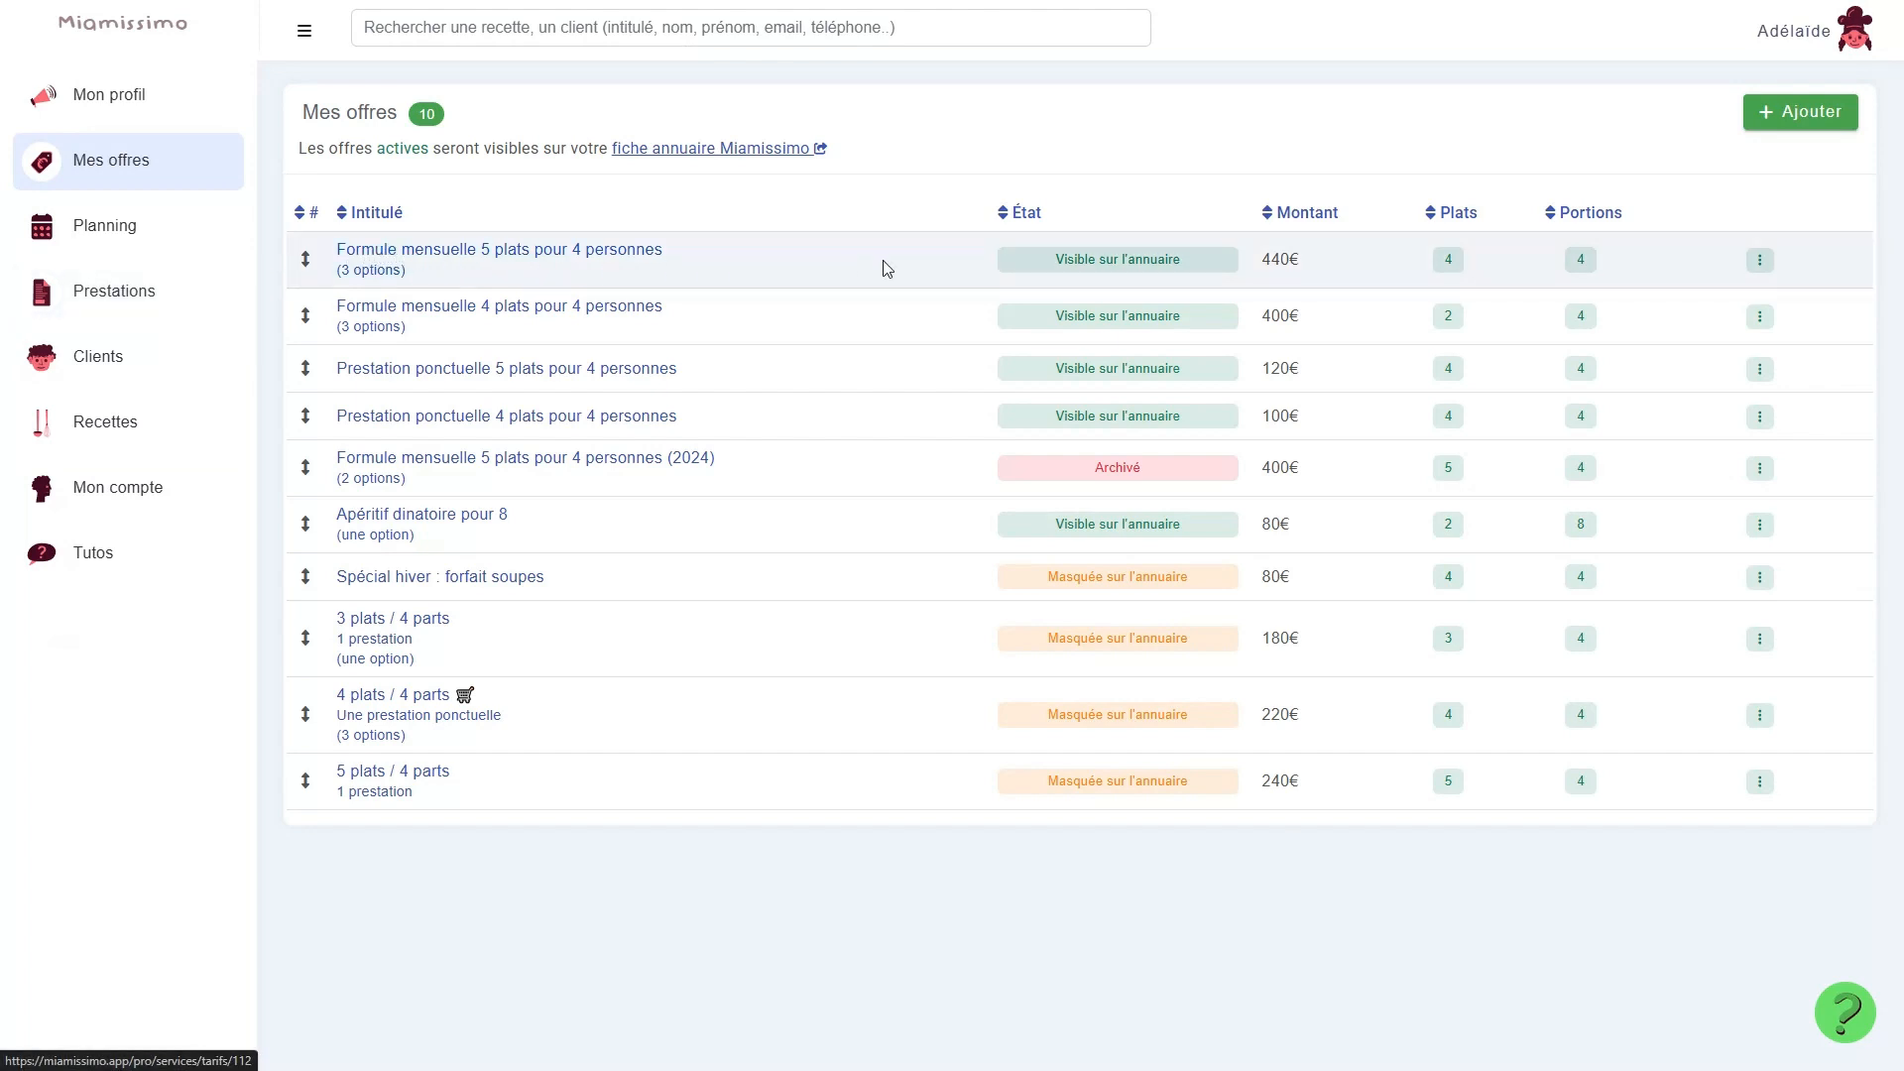
Duplicate the offer "Formule mensuelle 5 plats pour 4 personnes" and confirm the duplication.
left_click(1759, 260)
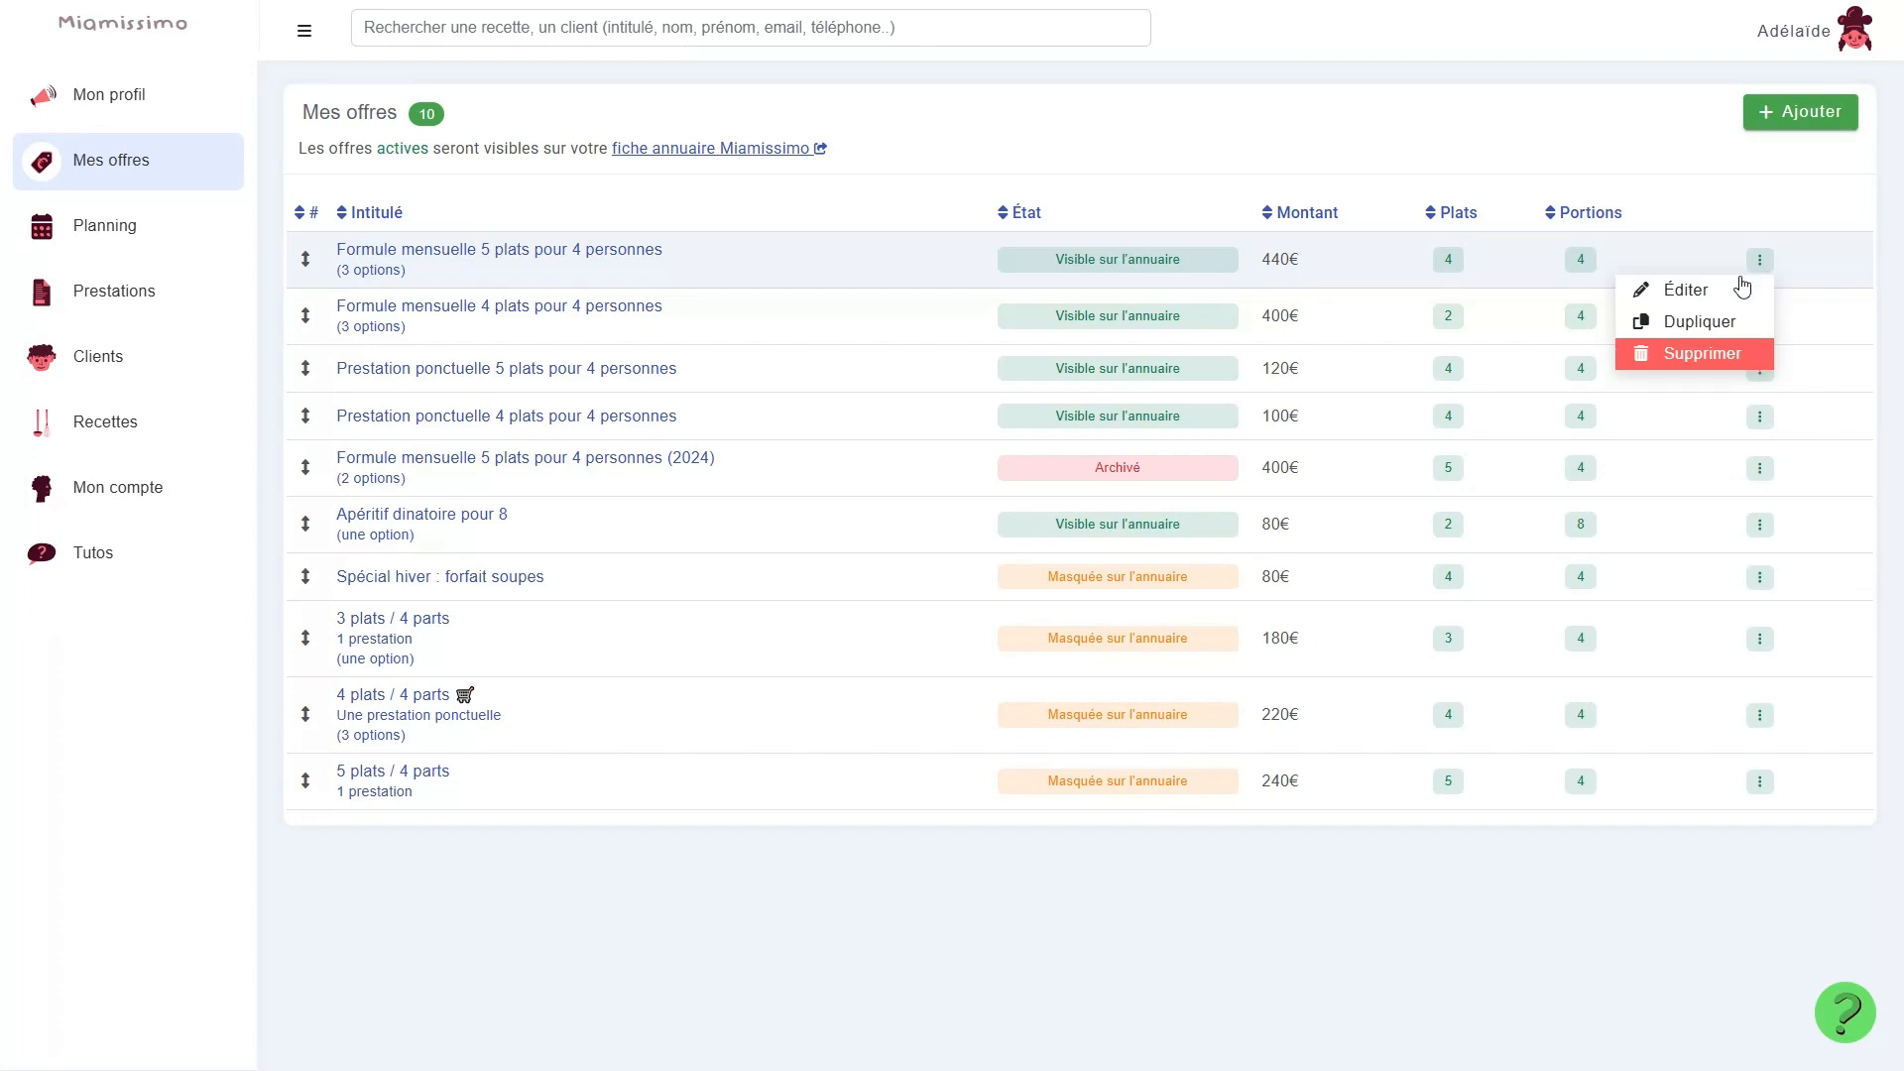
left_click(1712, 328)
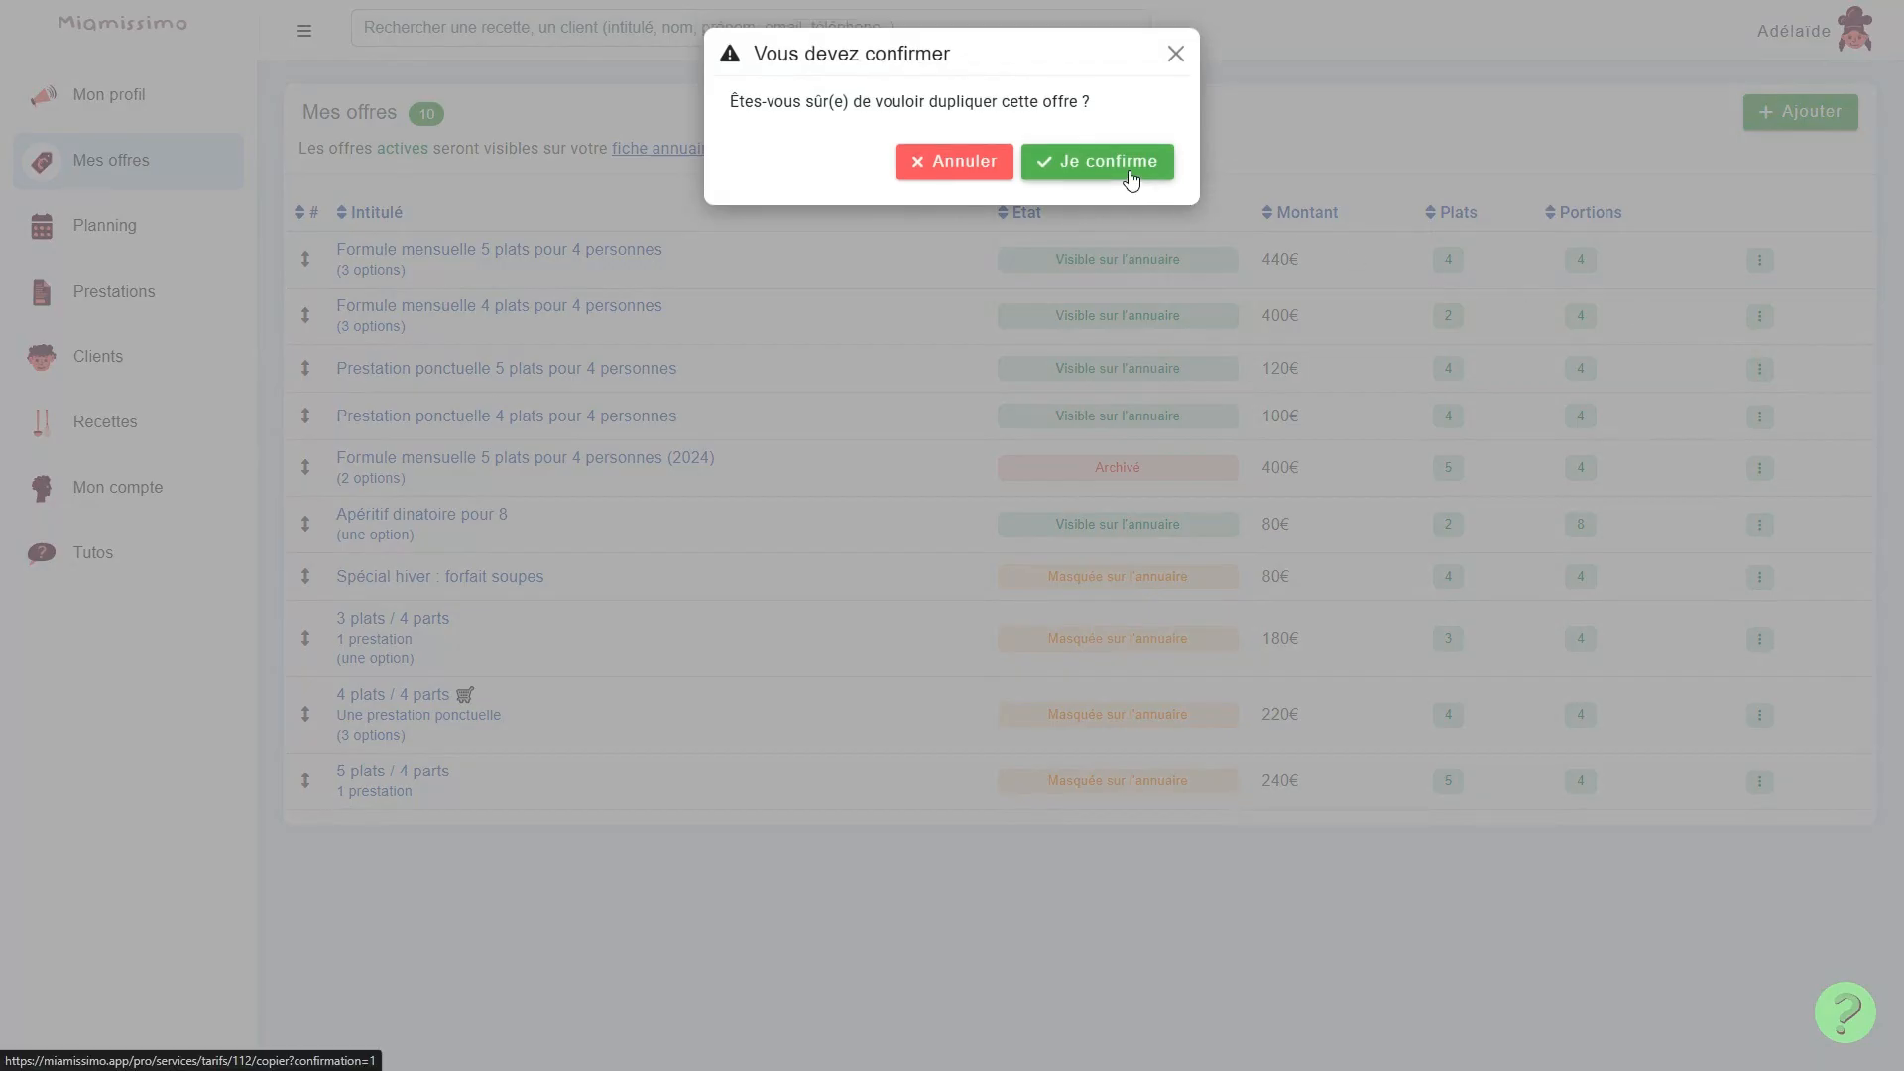
left_click(1132, 177)
Rename the duplicated offer "Formule mensuelle 6 plats pour 4 personnes", removing the "(copie)" suffix.
double_click(717, 278)
type("6")
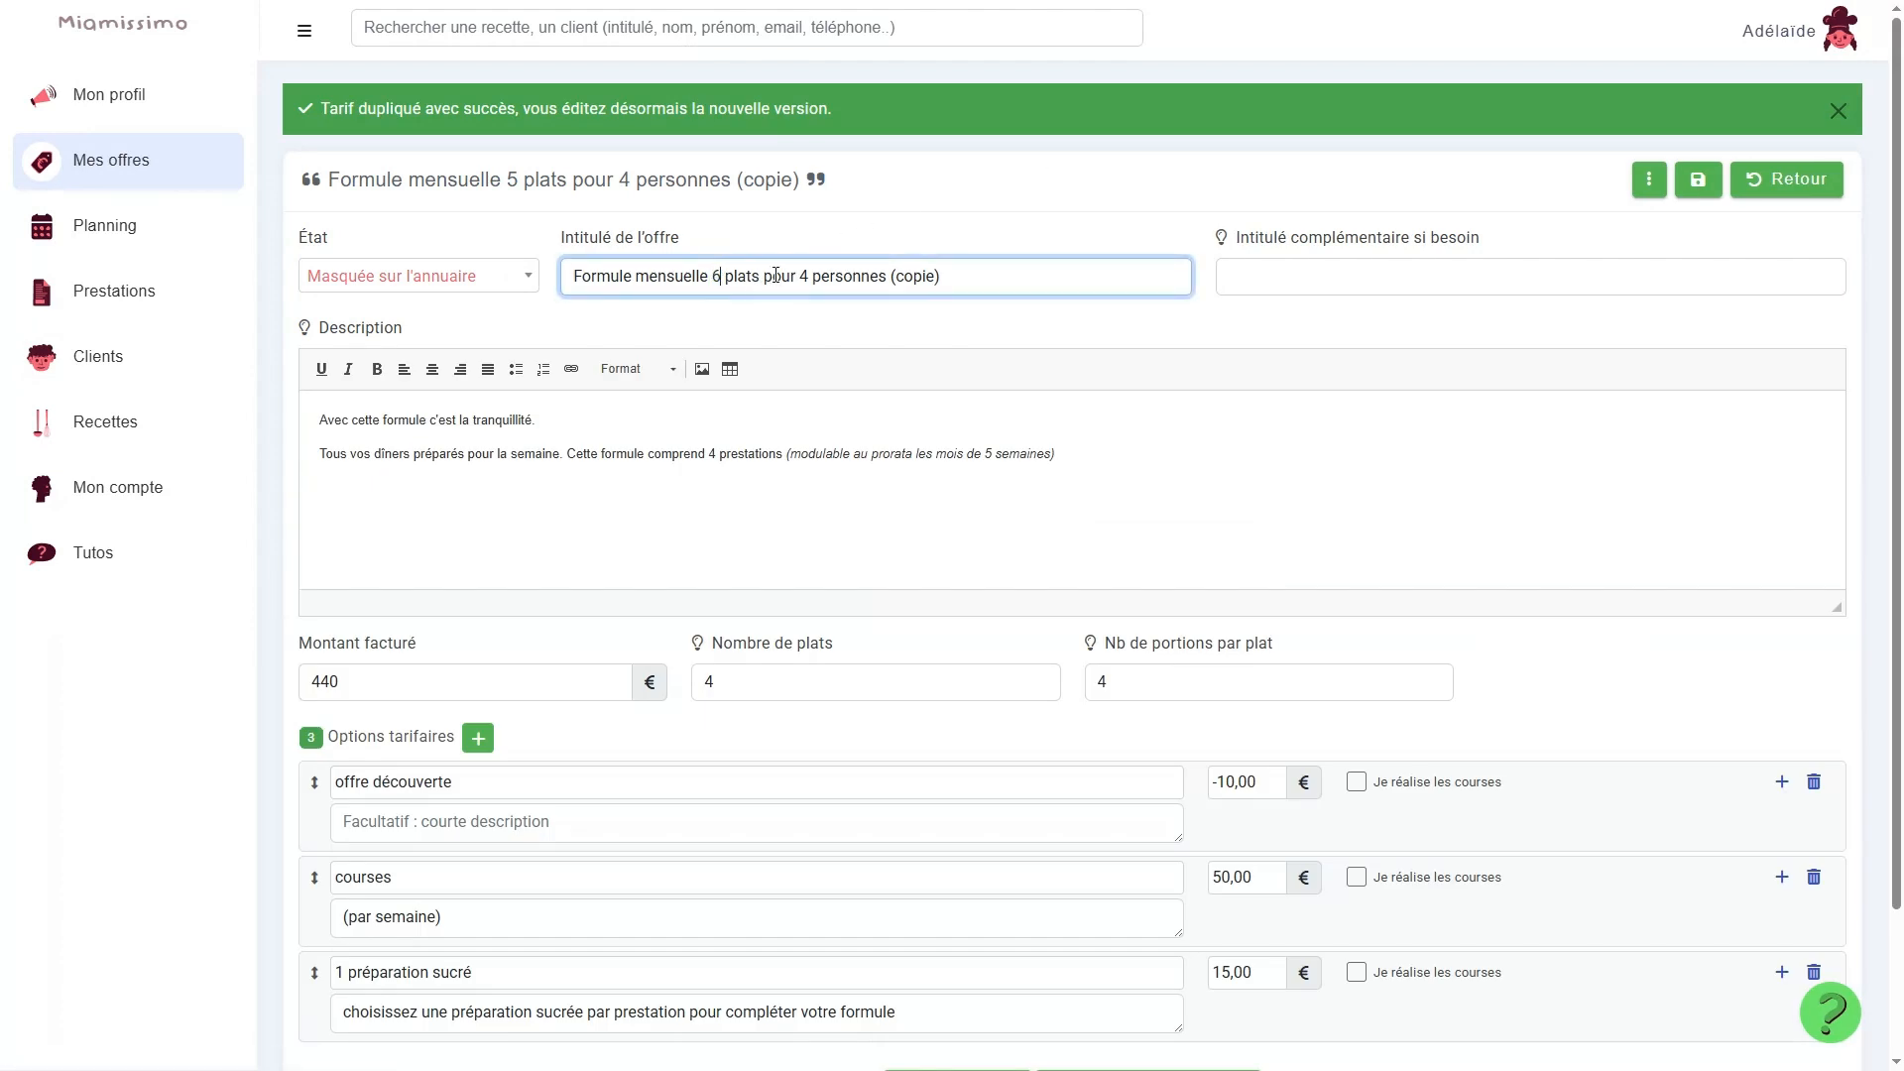
left_click_drag(889, 279, 969, 277)
key("BackSpace")
left_click(504, 240)
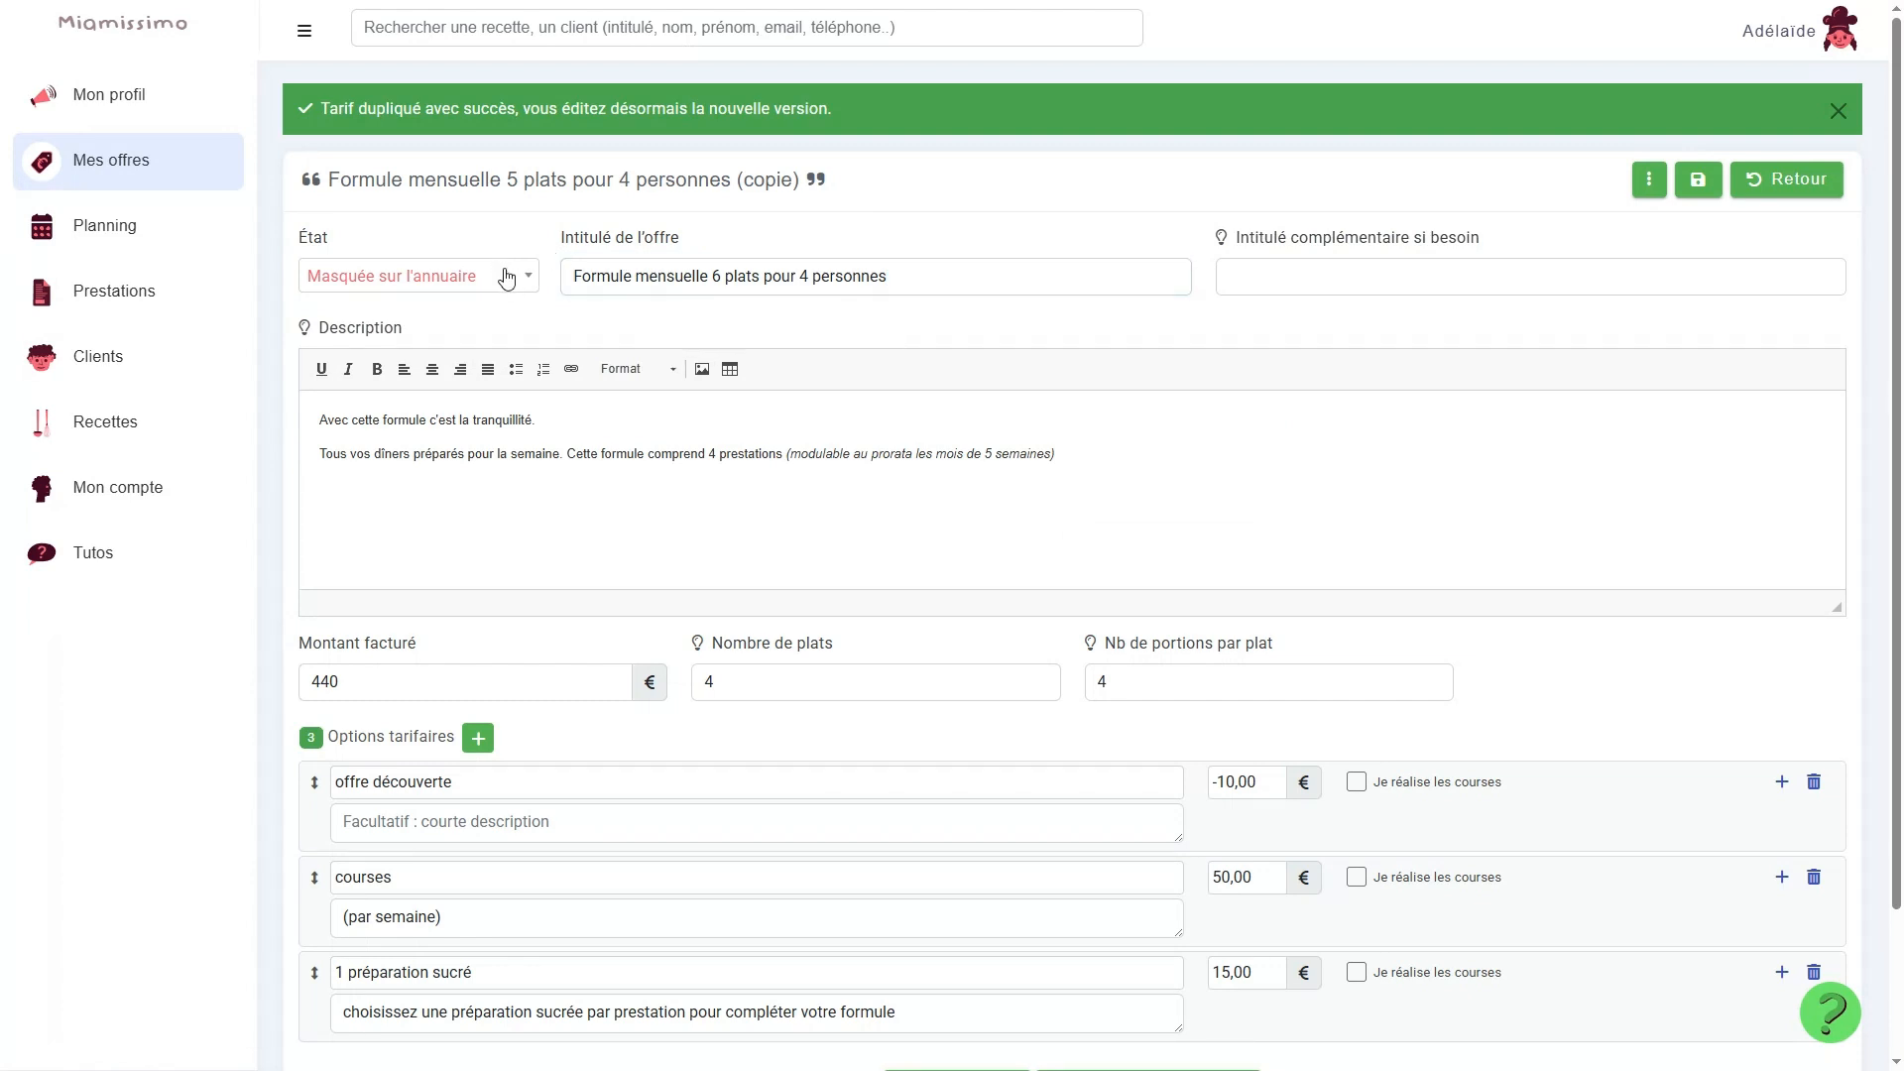
left_click(506, 277)
left_click(438, 309)
left_click(487, 283)
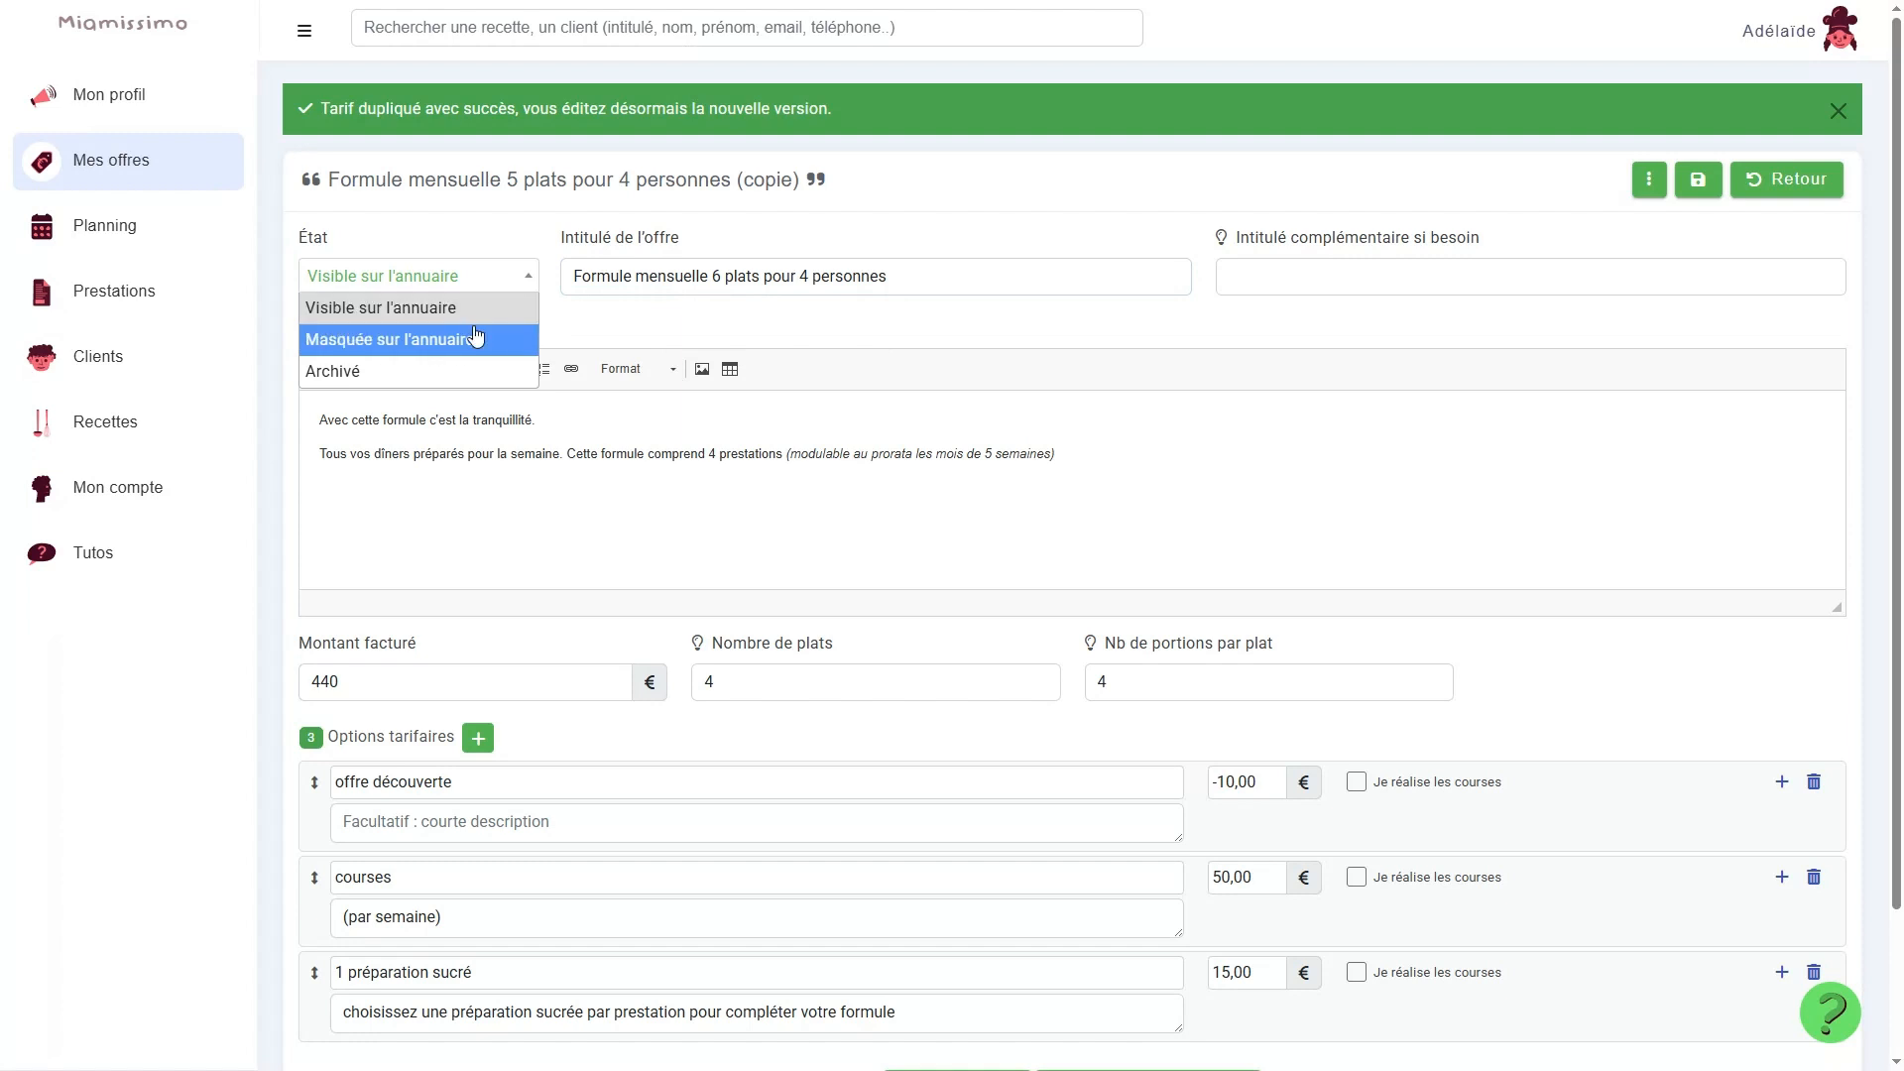
left_click(477, 337)
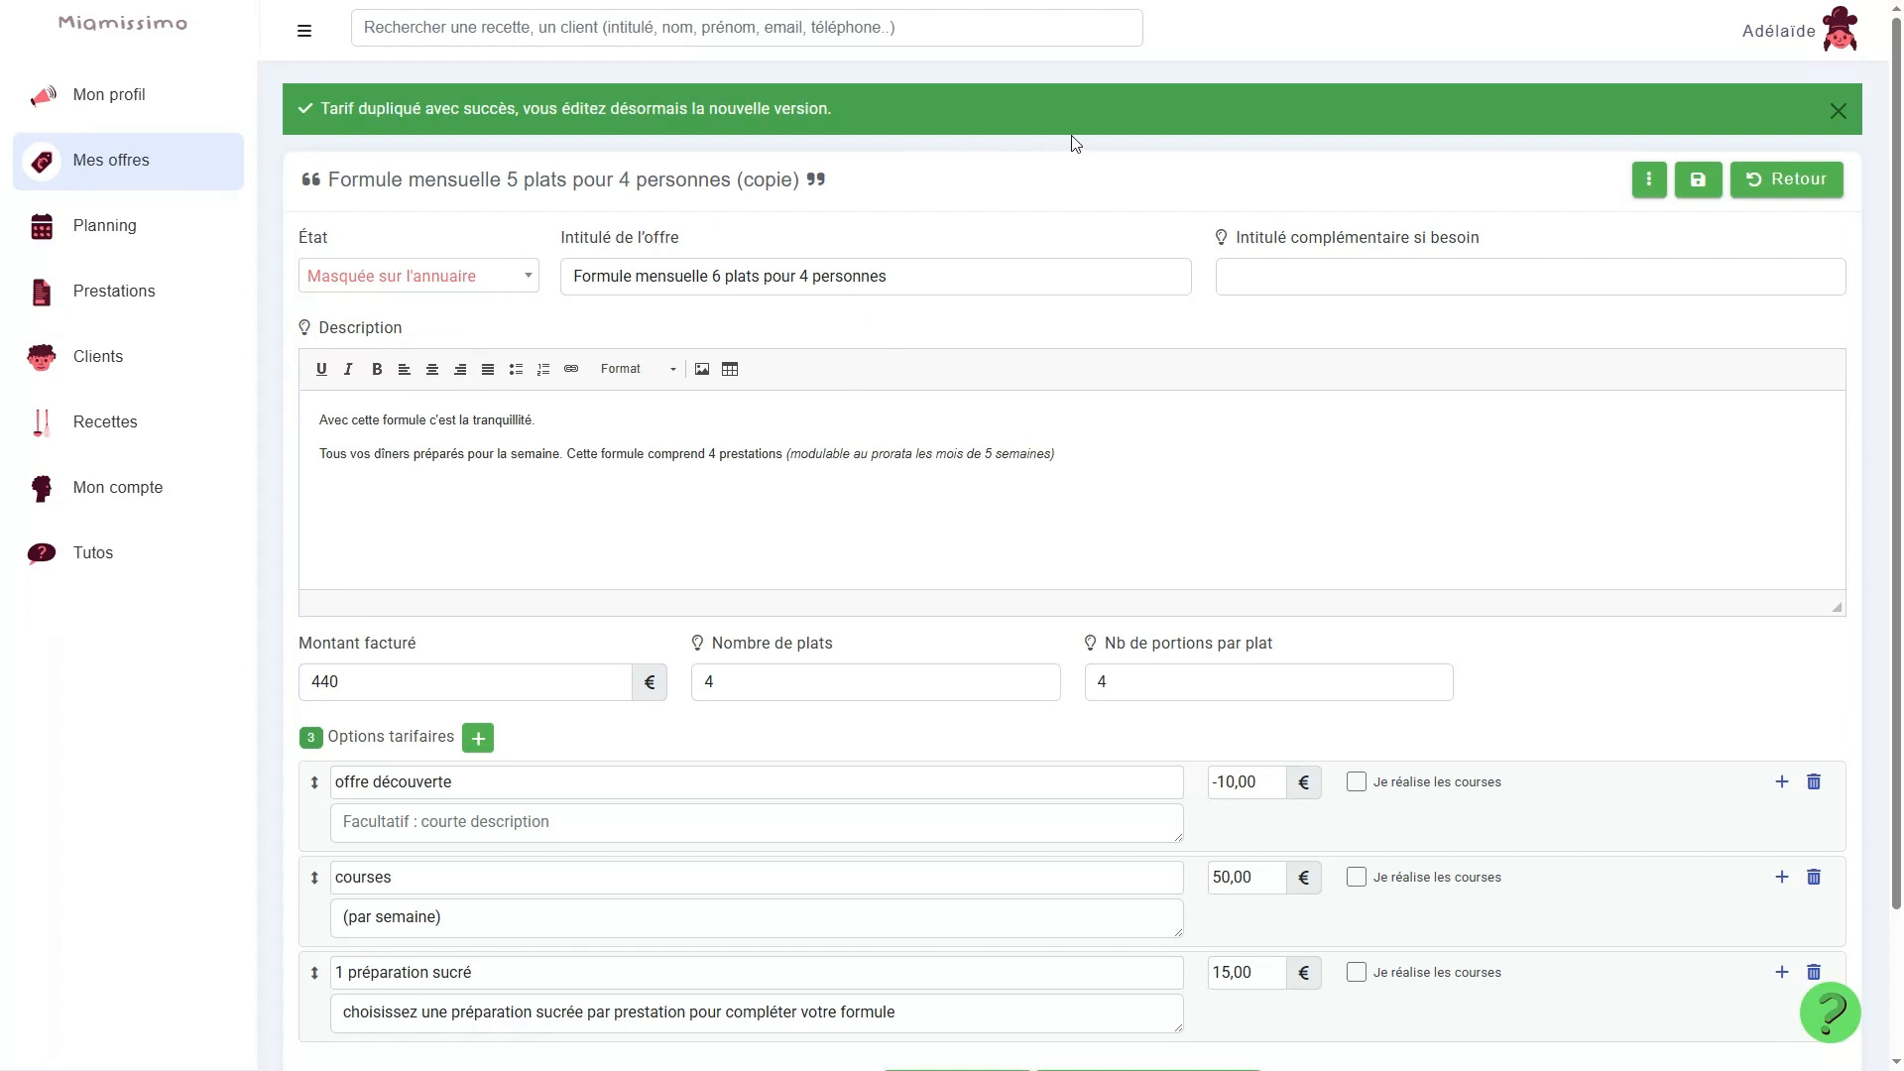
Save the duplicated offer and return to the list of offers.
left_click(1696, 184)
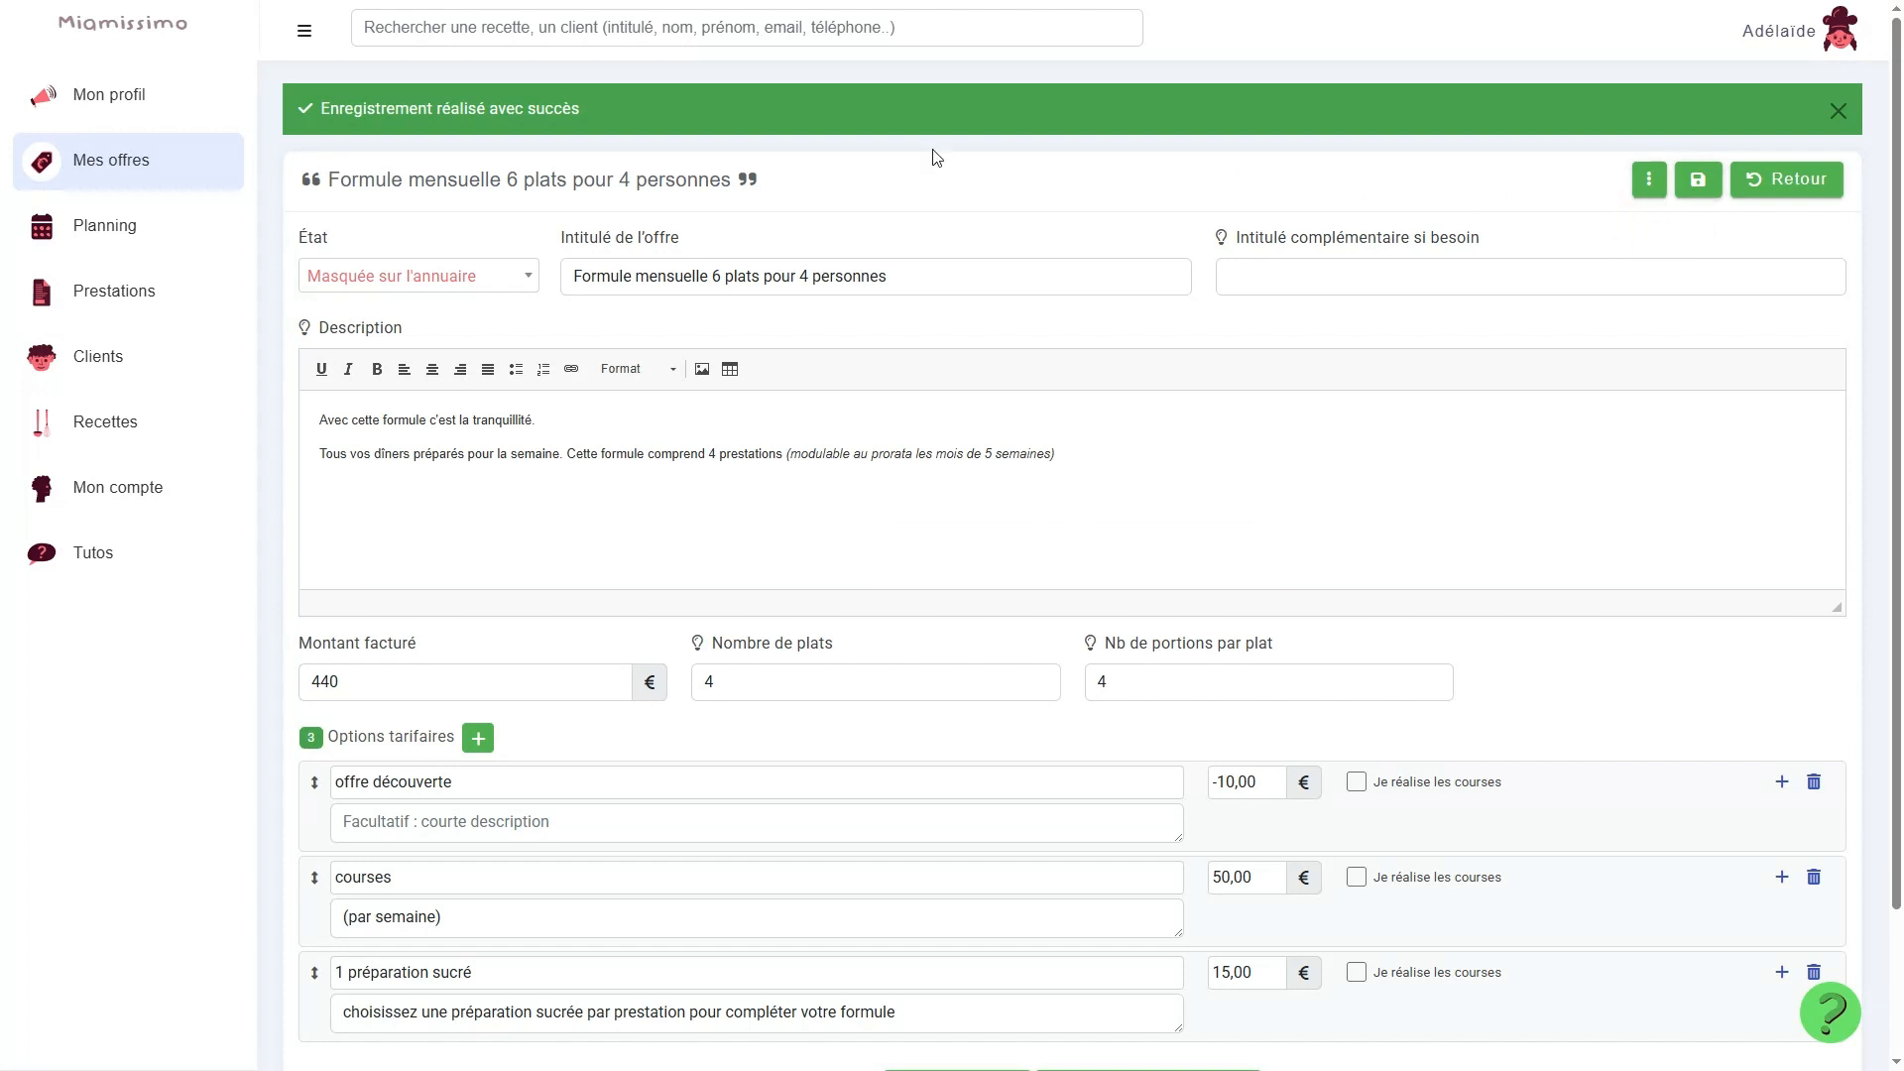
left_click(144, 161)
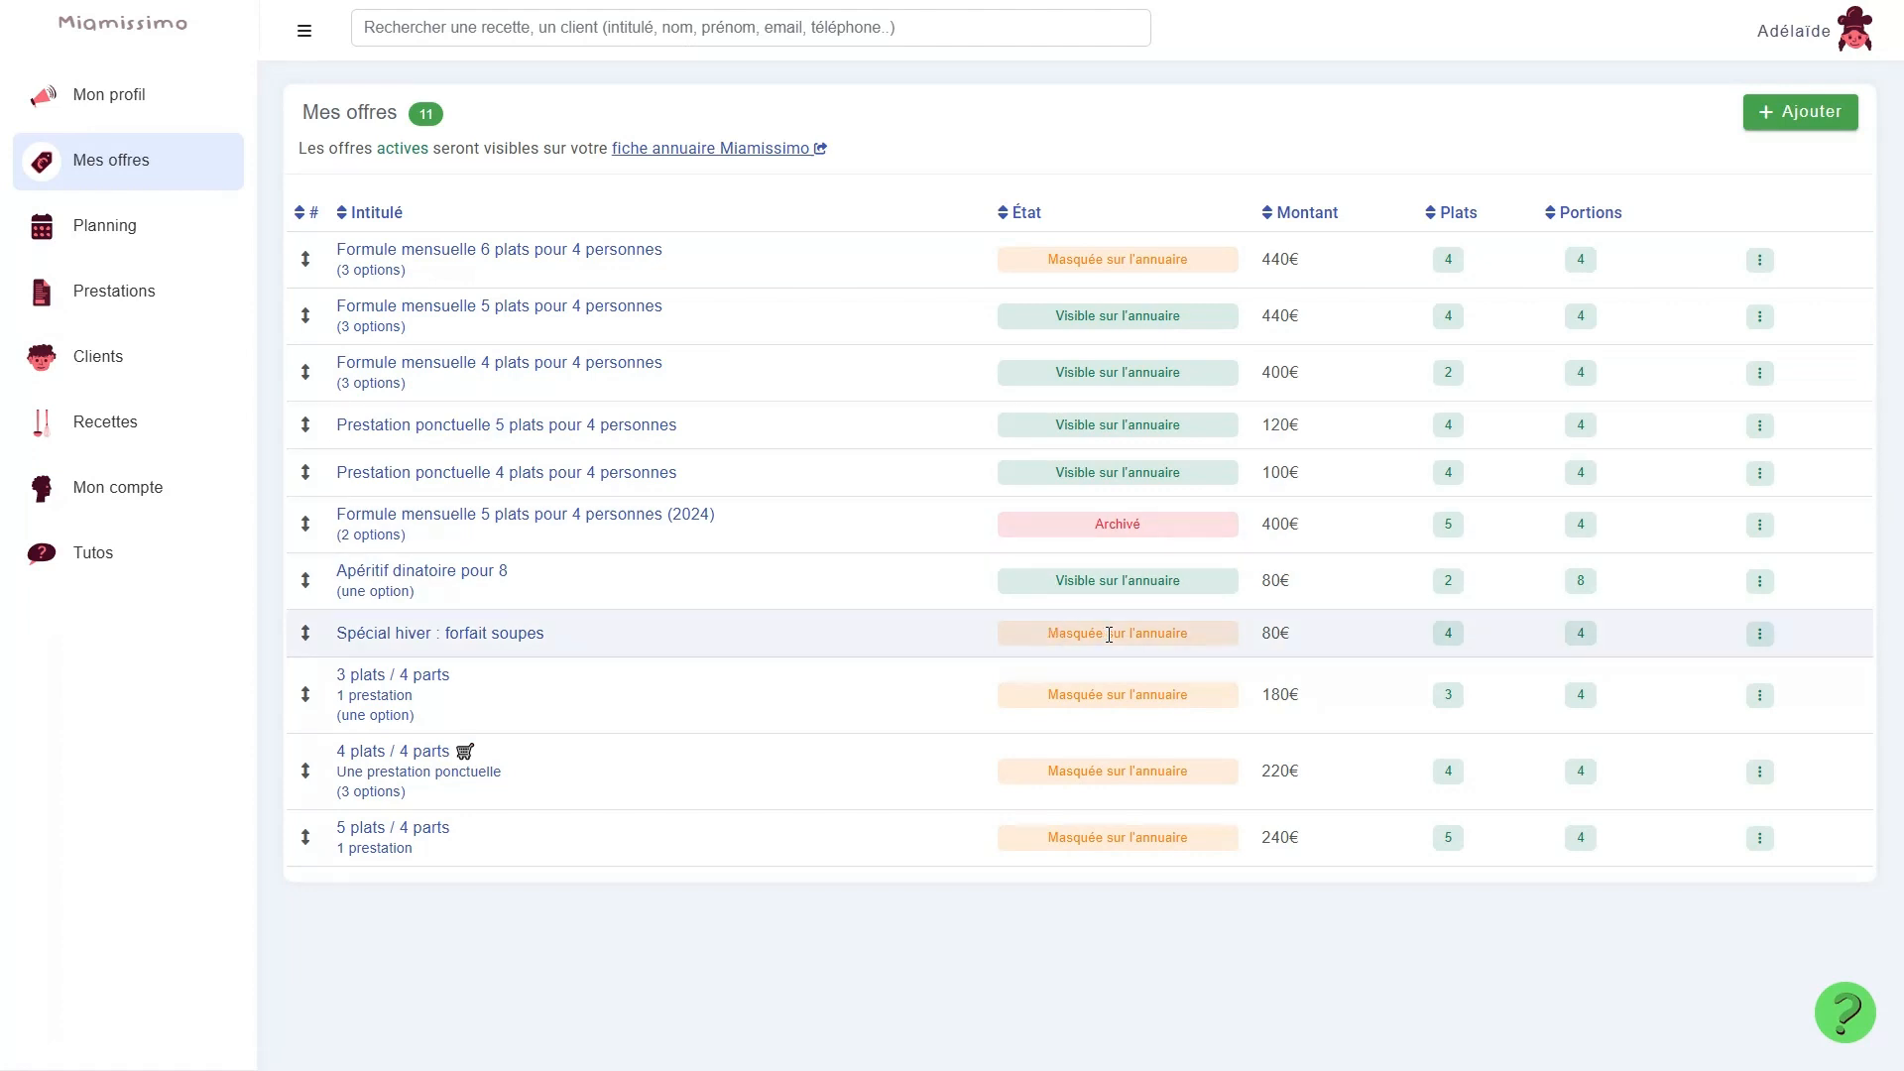
Open the offer "Spécial hiver : forfait soupes" for editing.
left_click_drag(595, 642, 313, 652)
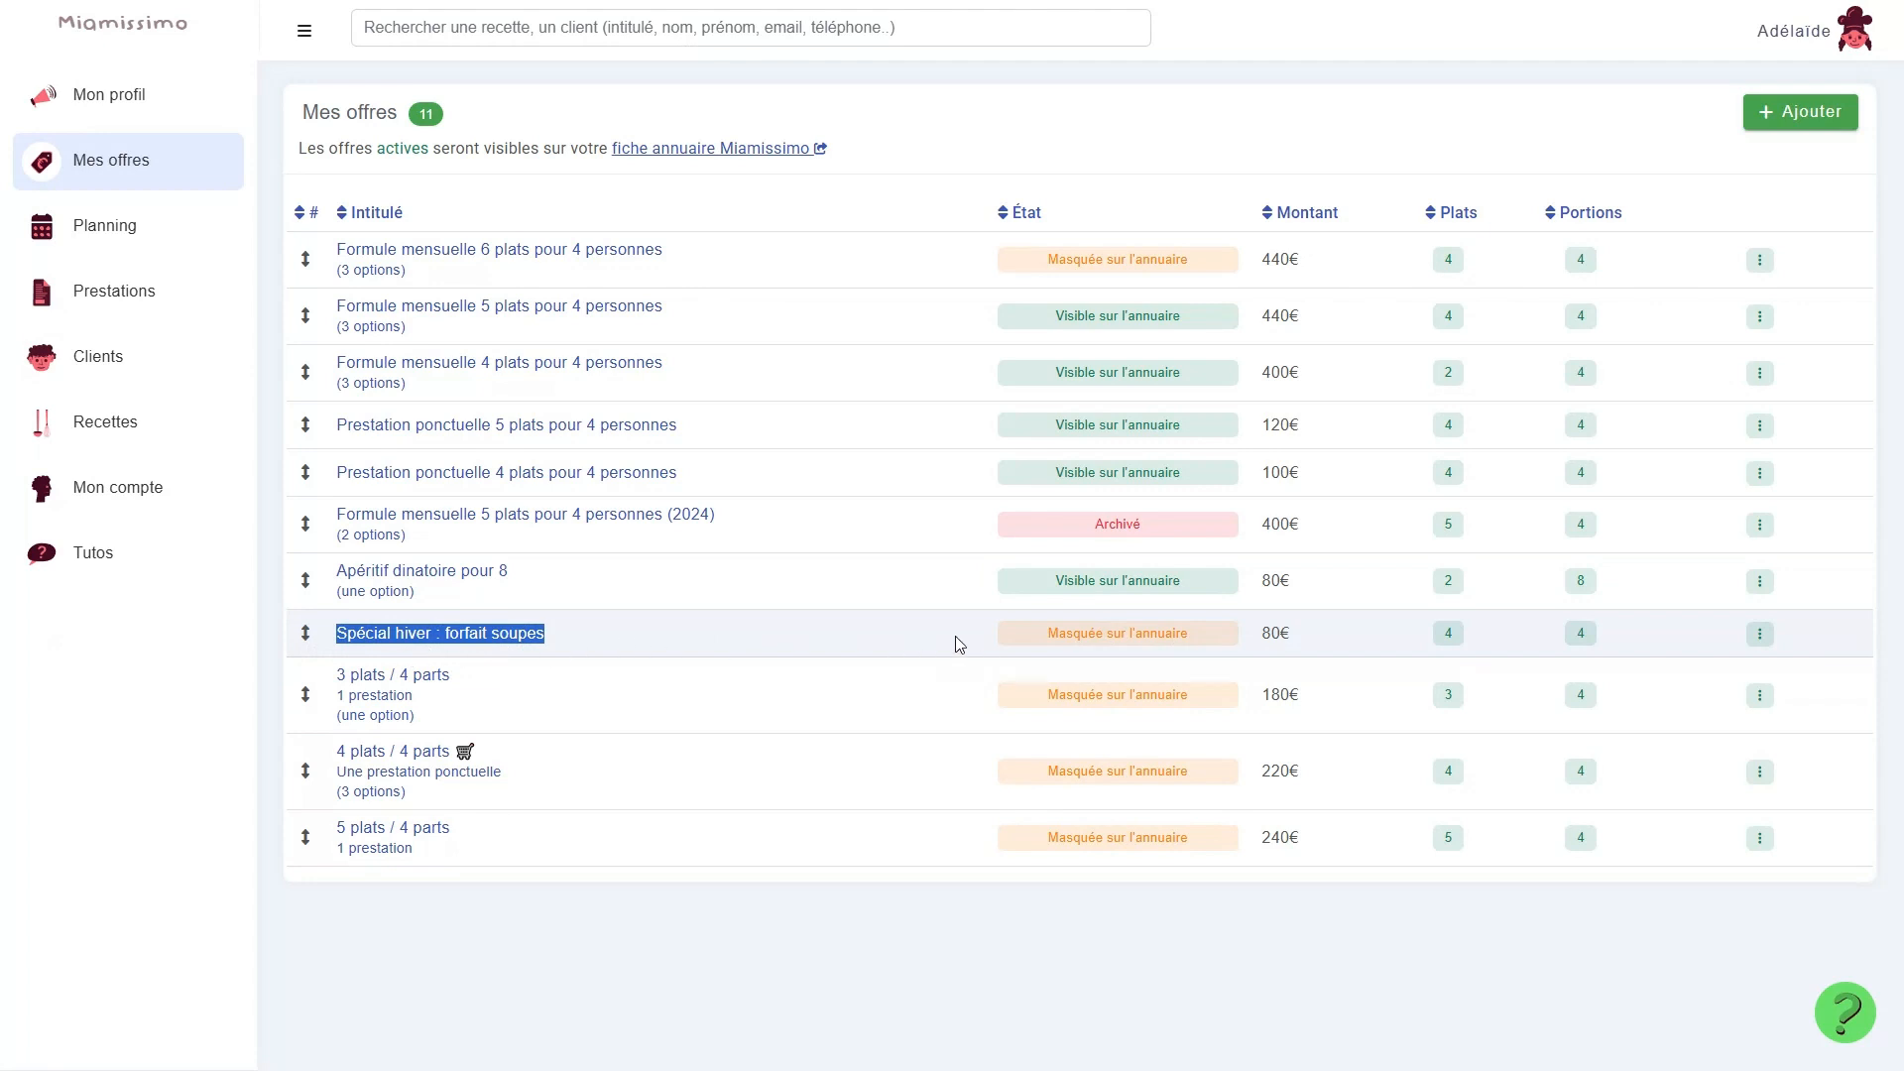
left_click(533, 634)
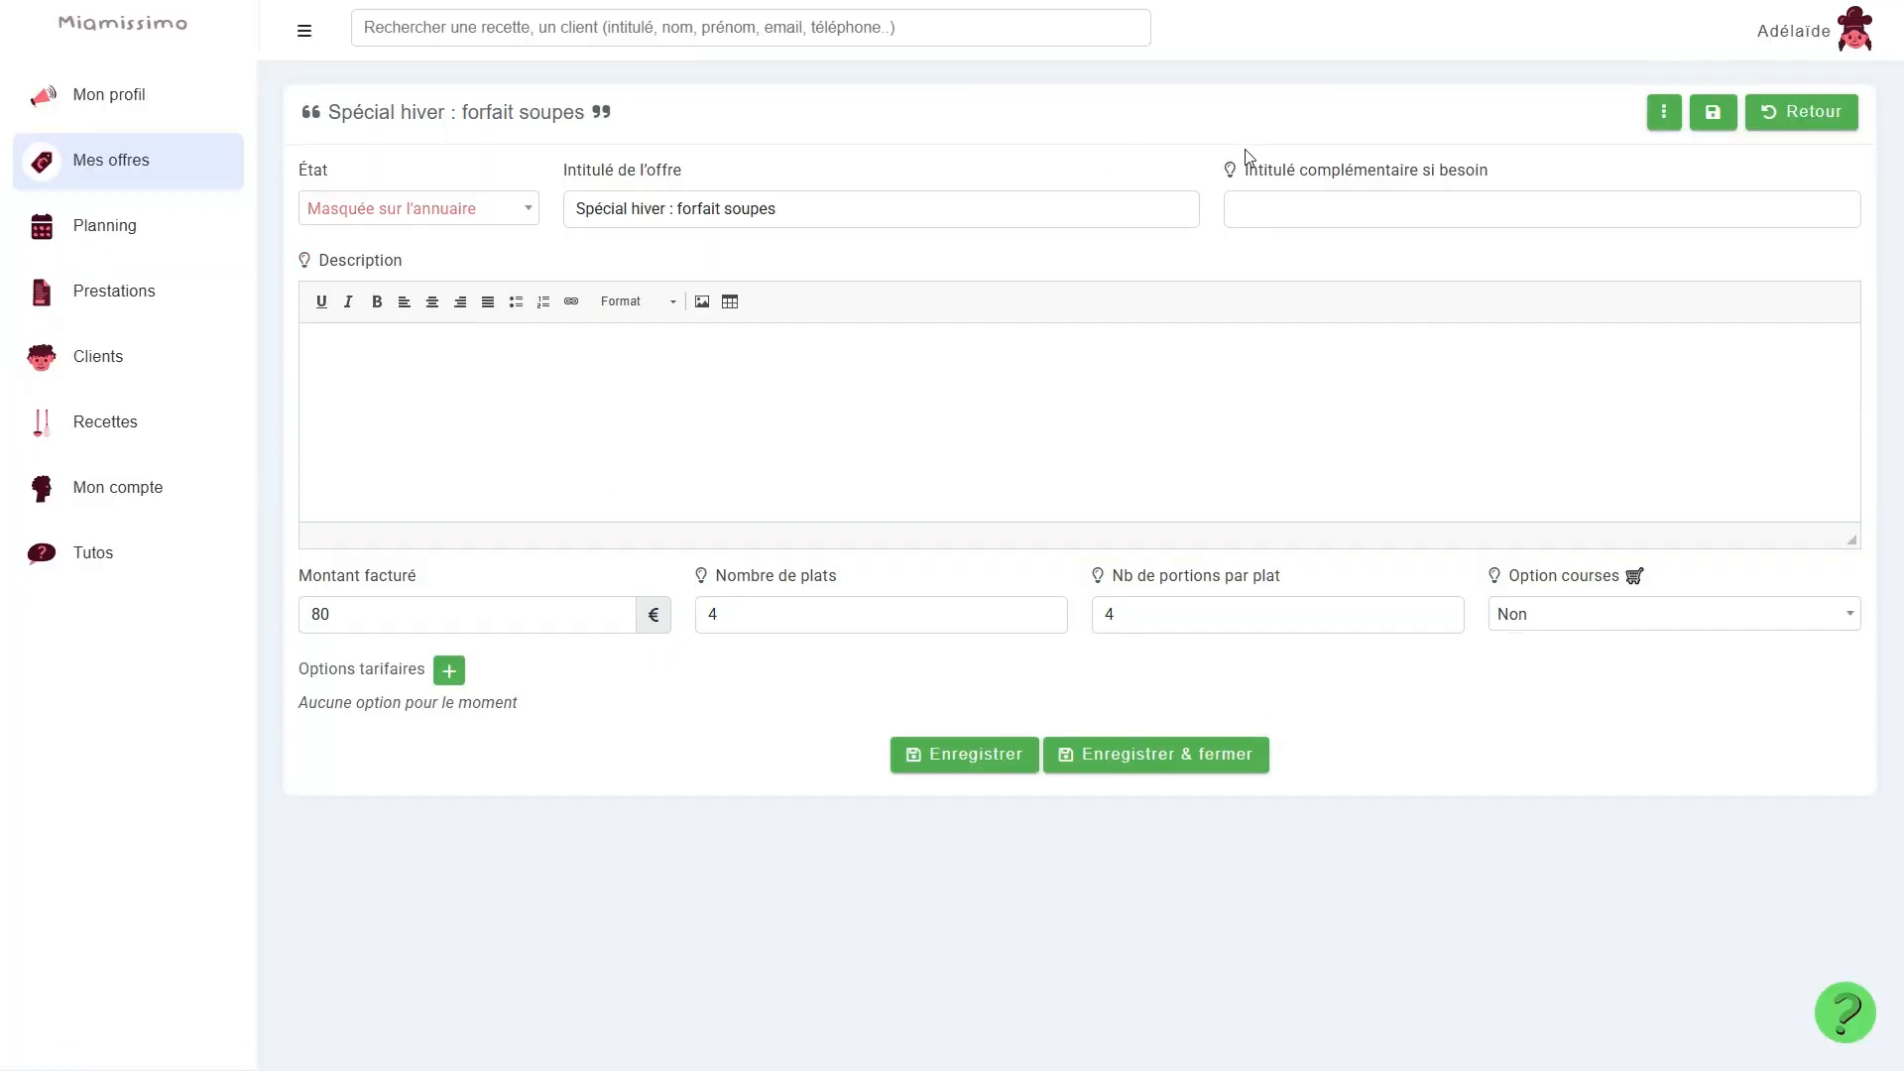
left_click_drag(1304, 184, 1381, 183)
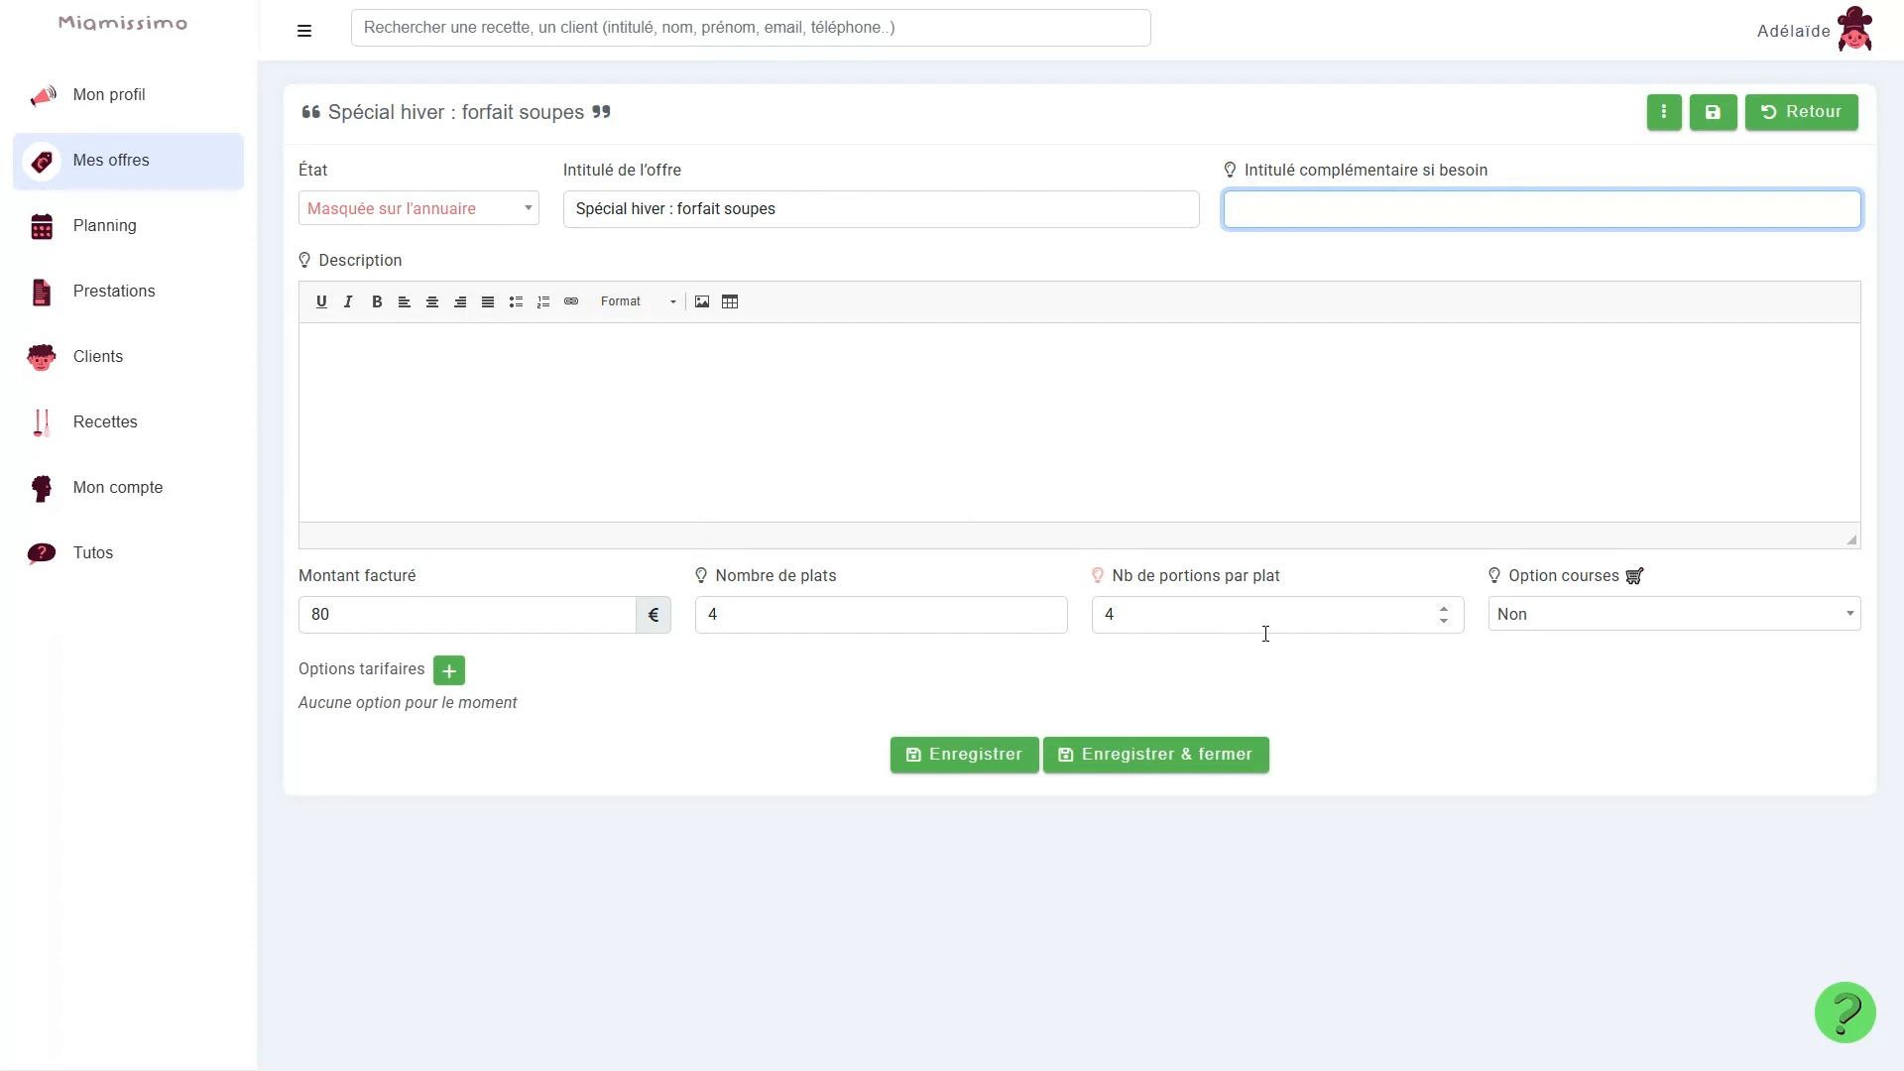
left_click(1613, 622)
left_click(1602, 677)
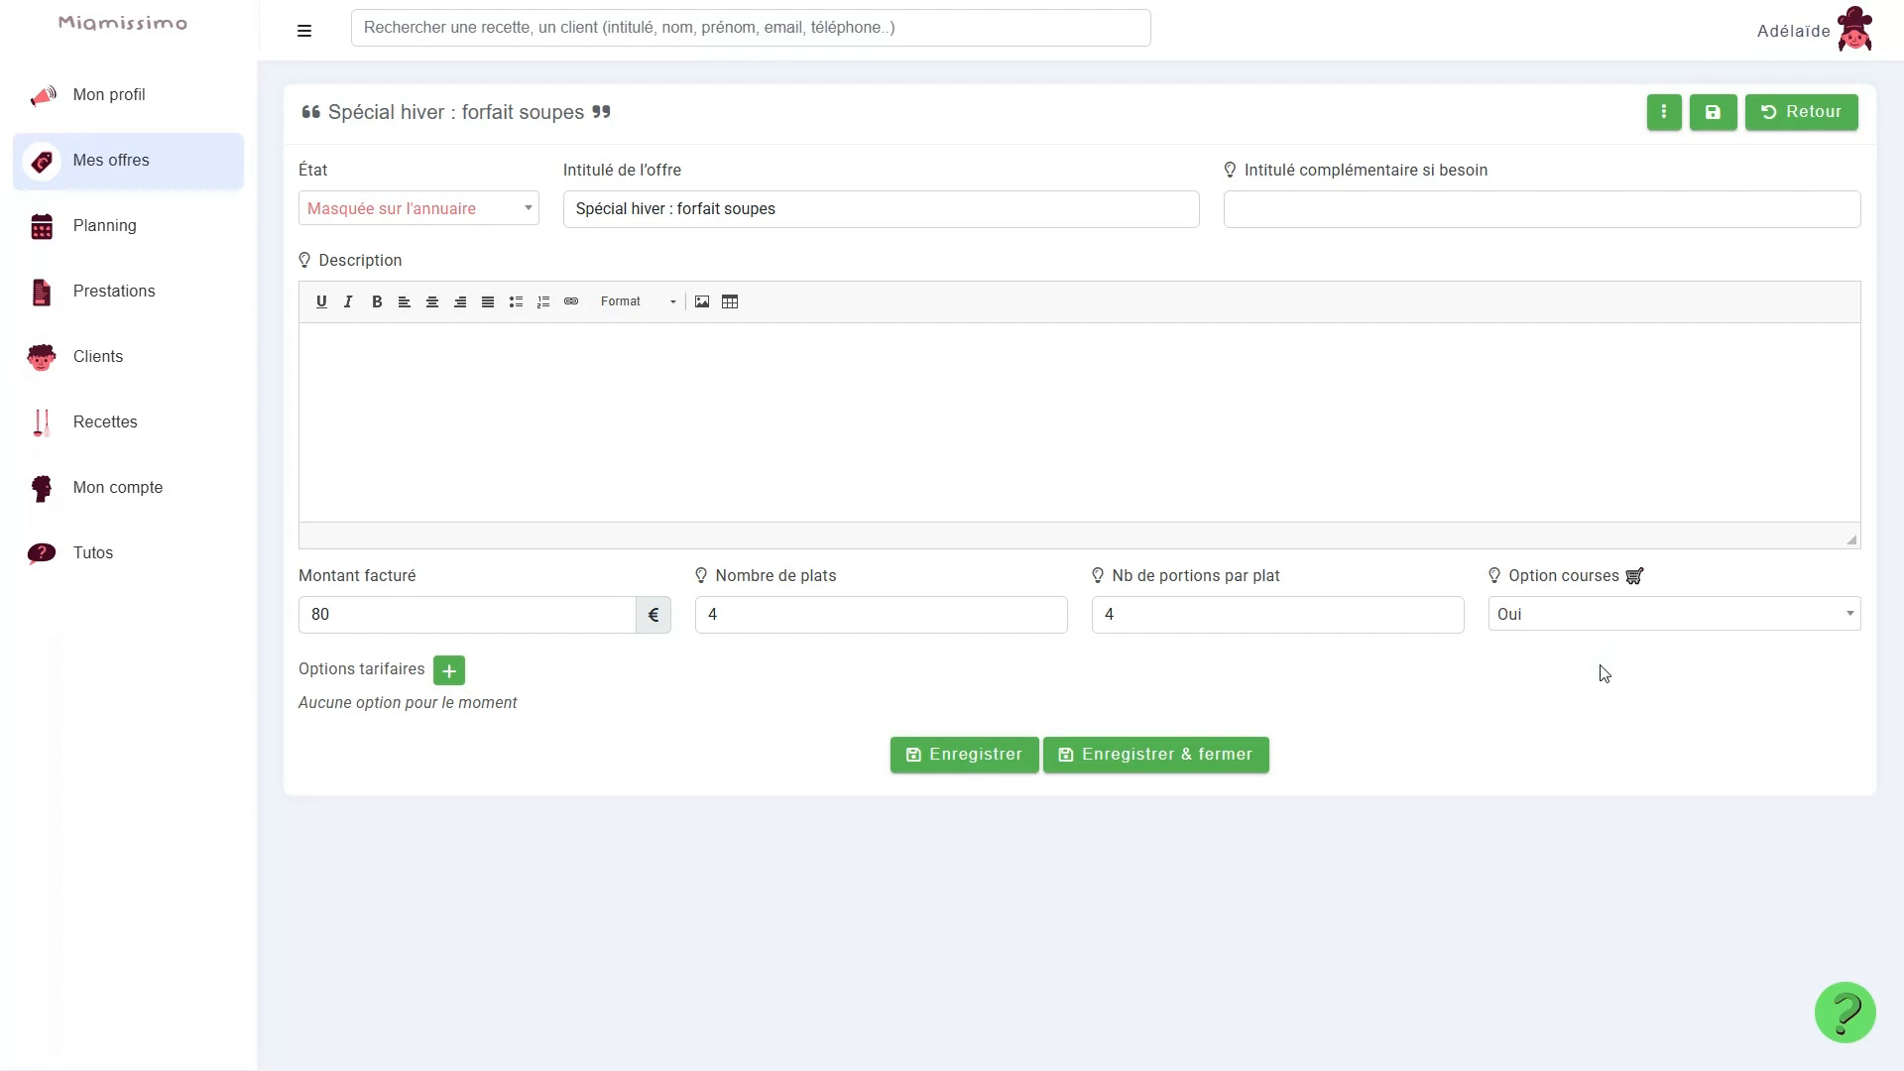
left_click(1554, 624)
left_click(1543, 646)
Add a pricing option "Courses" at 50 € with "Je réalise les courses" enabled, and save the offer.
left_click(451, 672)
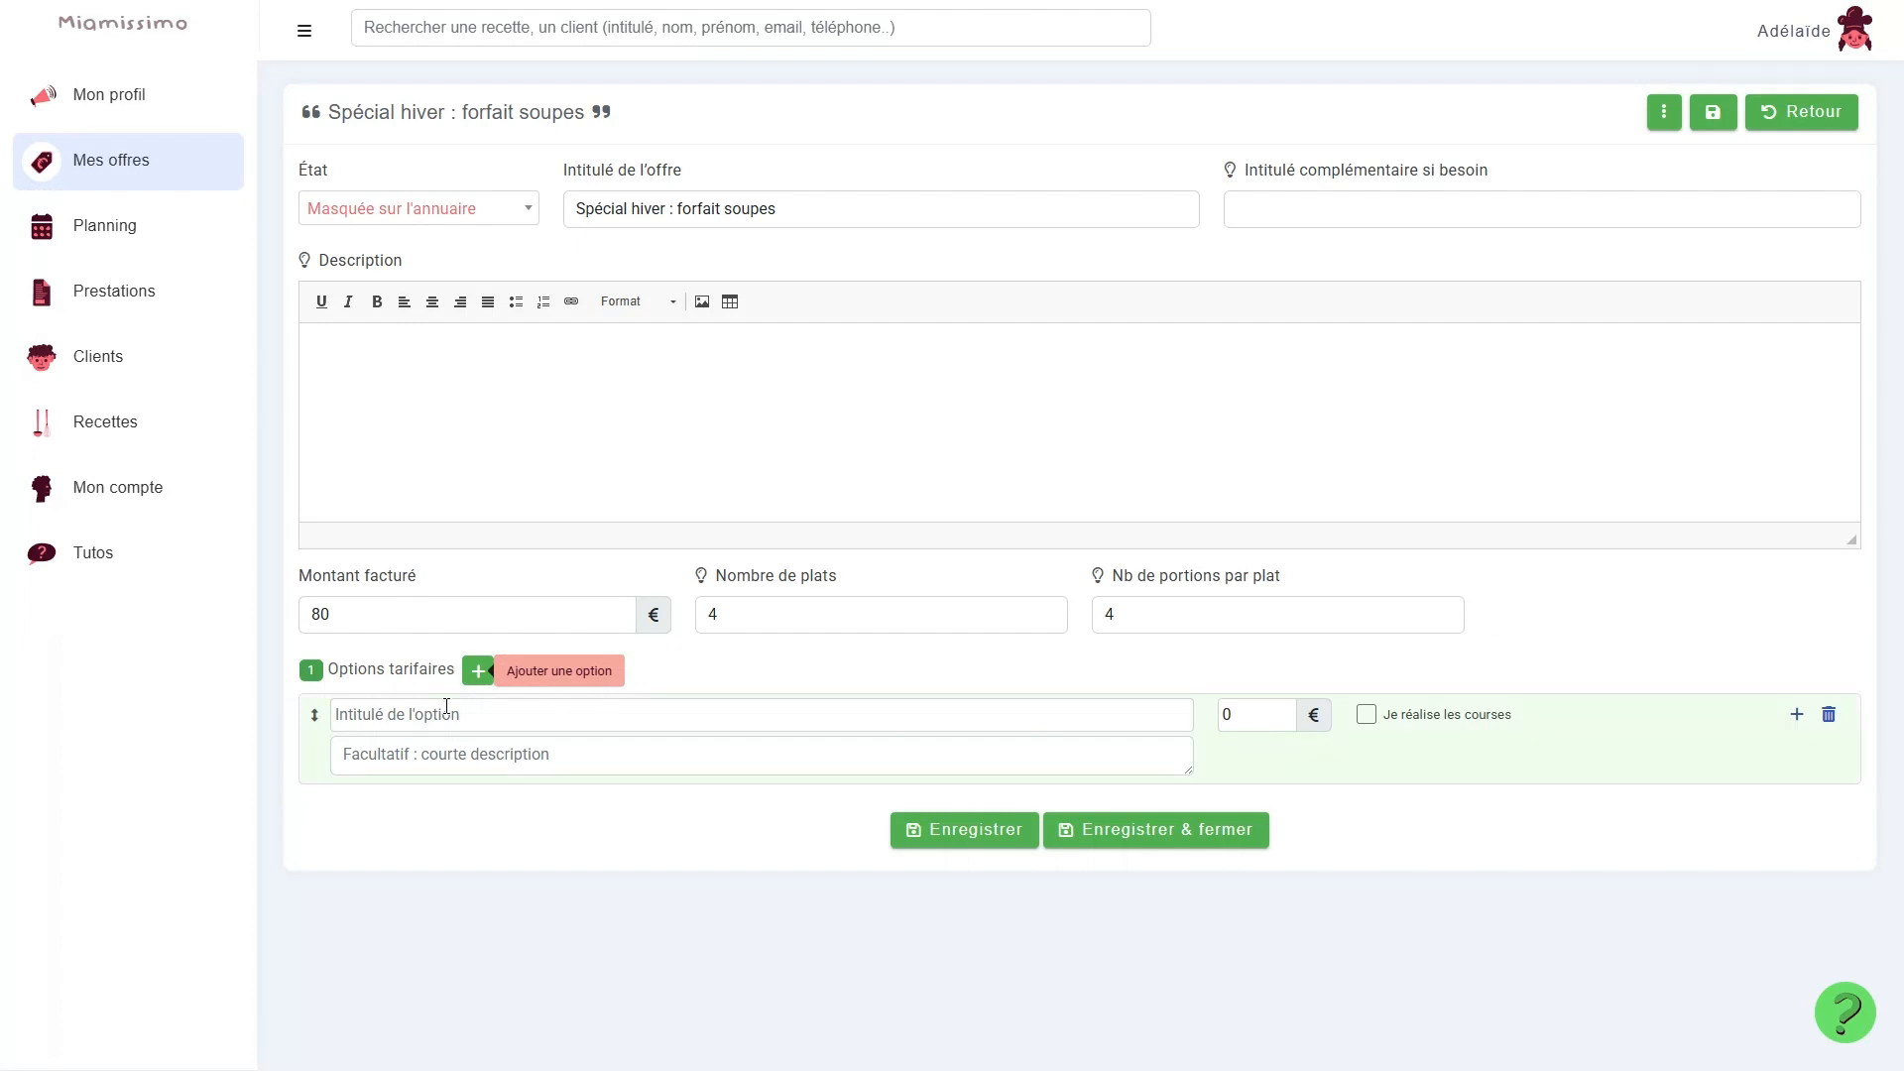
left_click(445, 714)
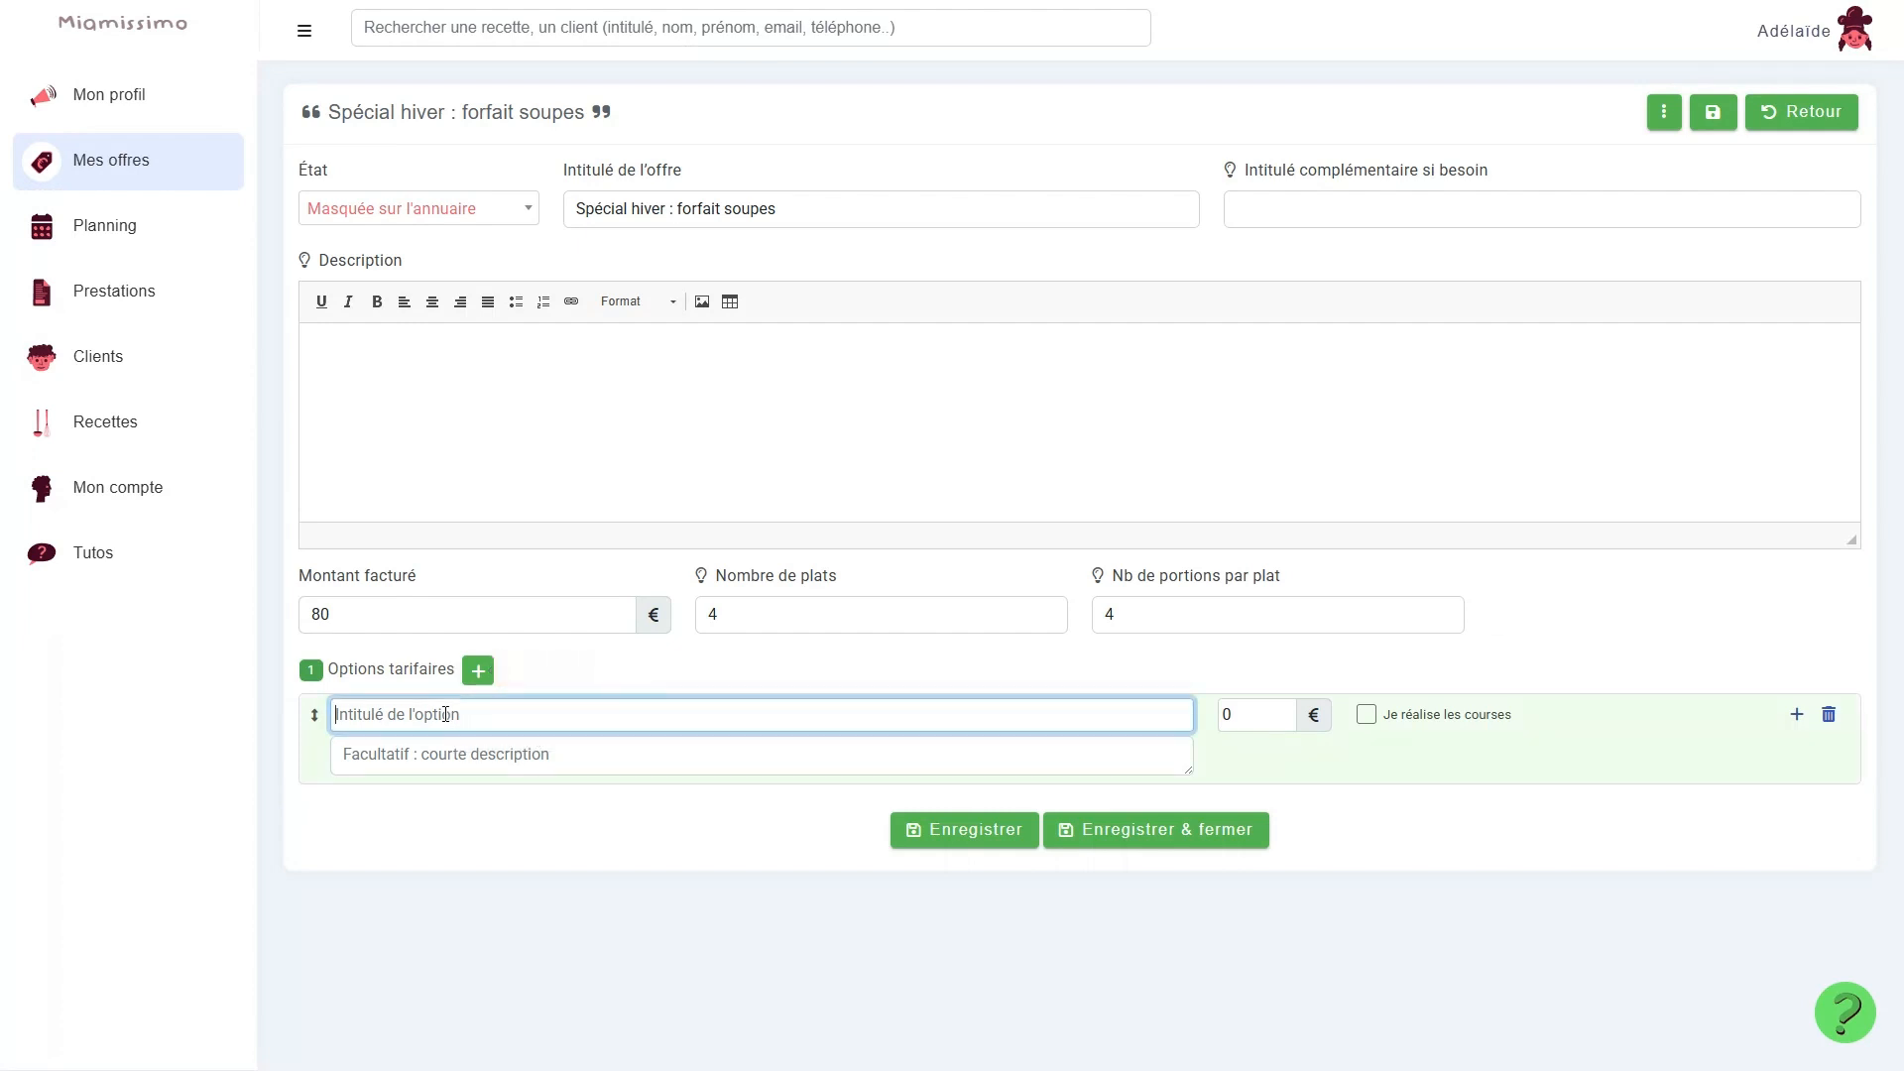
type("Courses")
key("Tab")
key("Tab")
type("50")
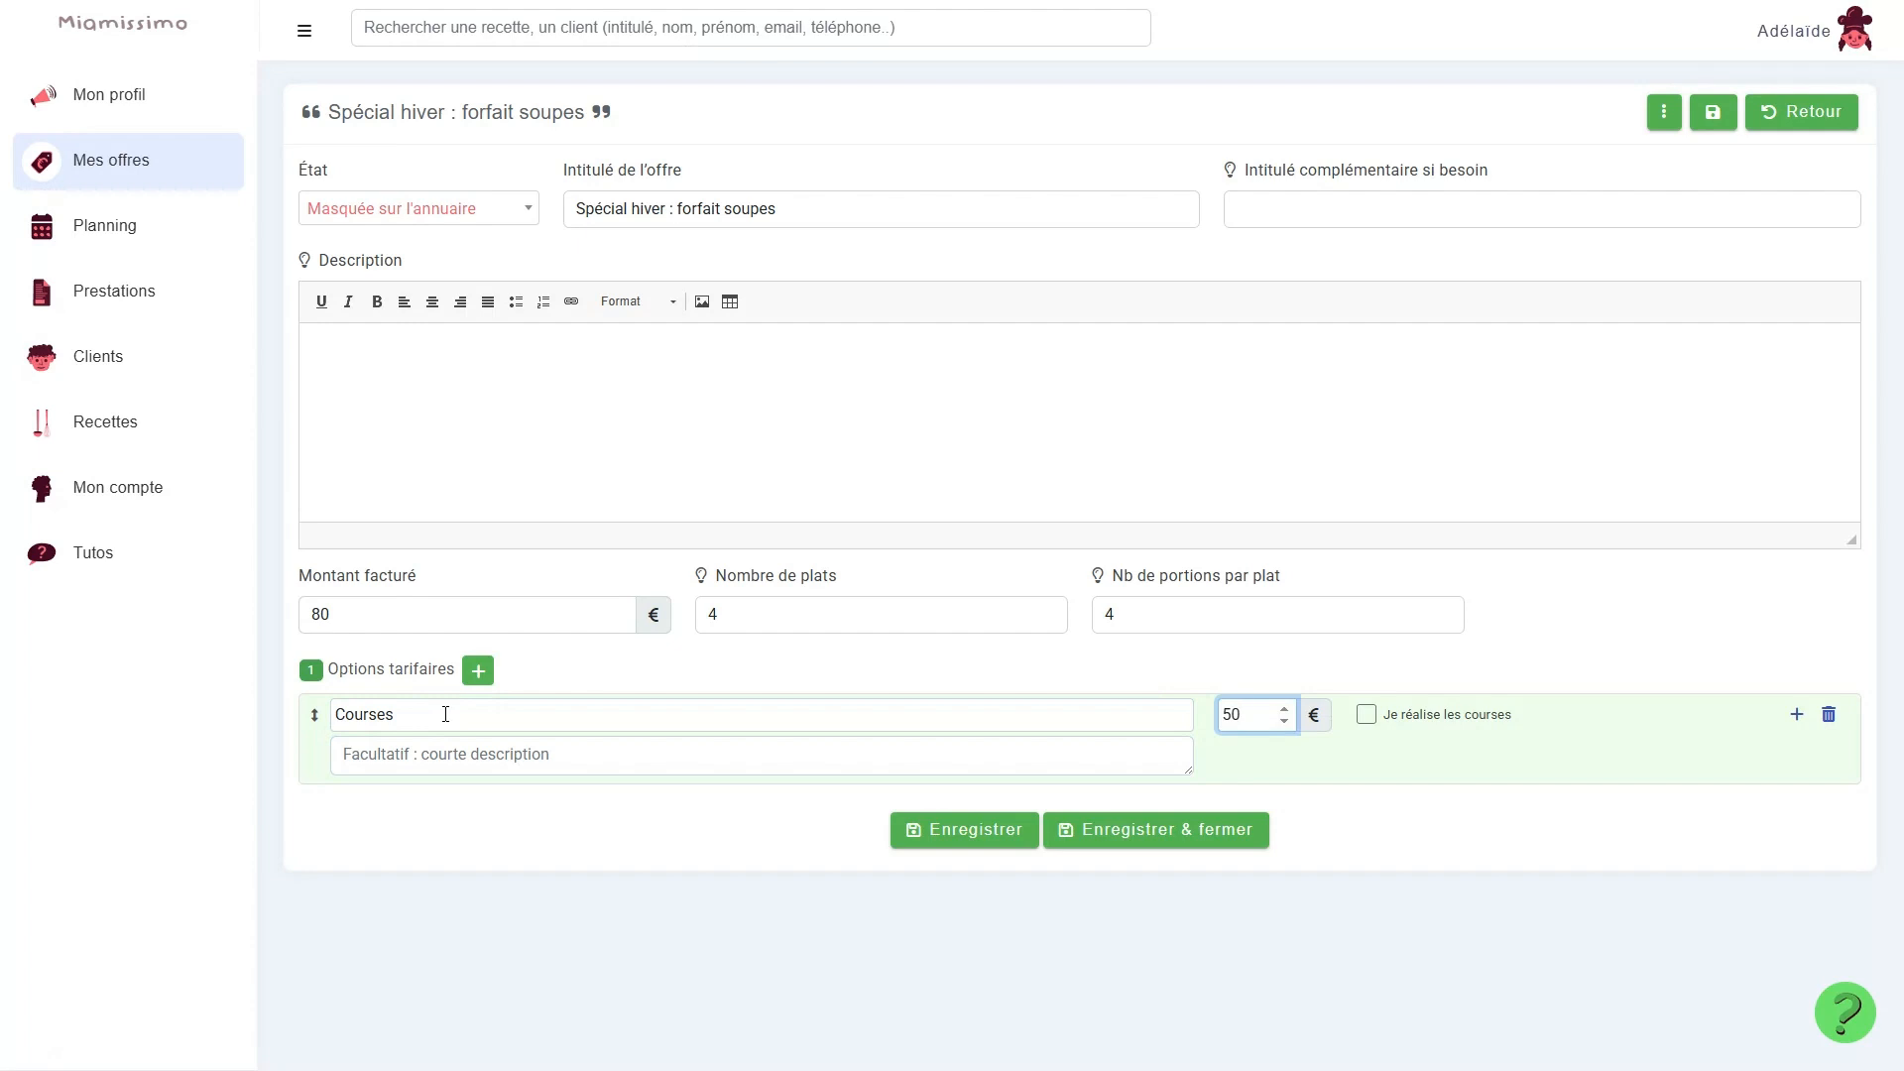
left_click(1366, 715)
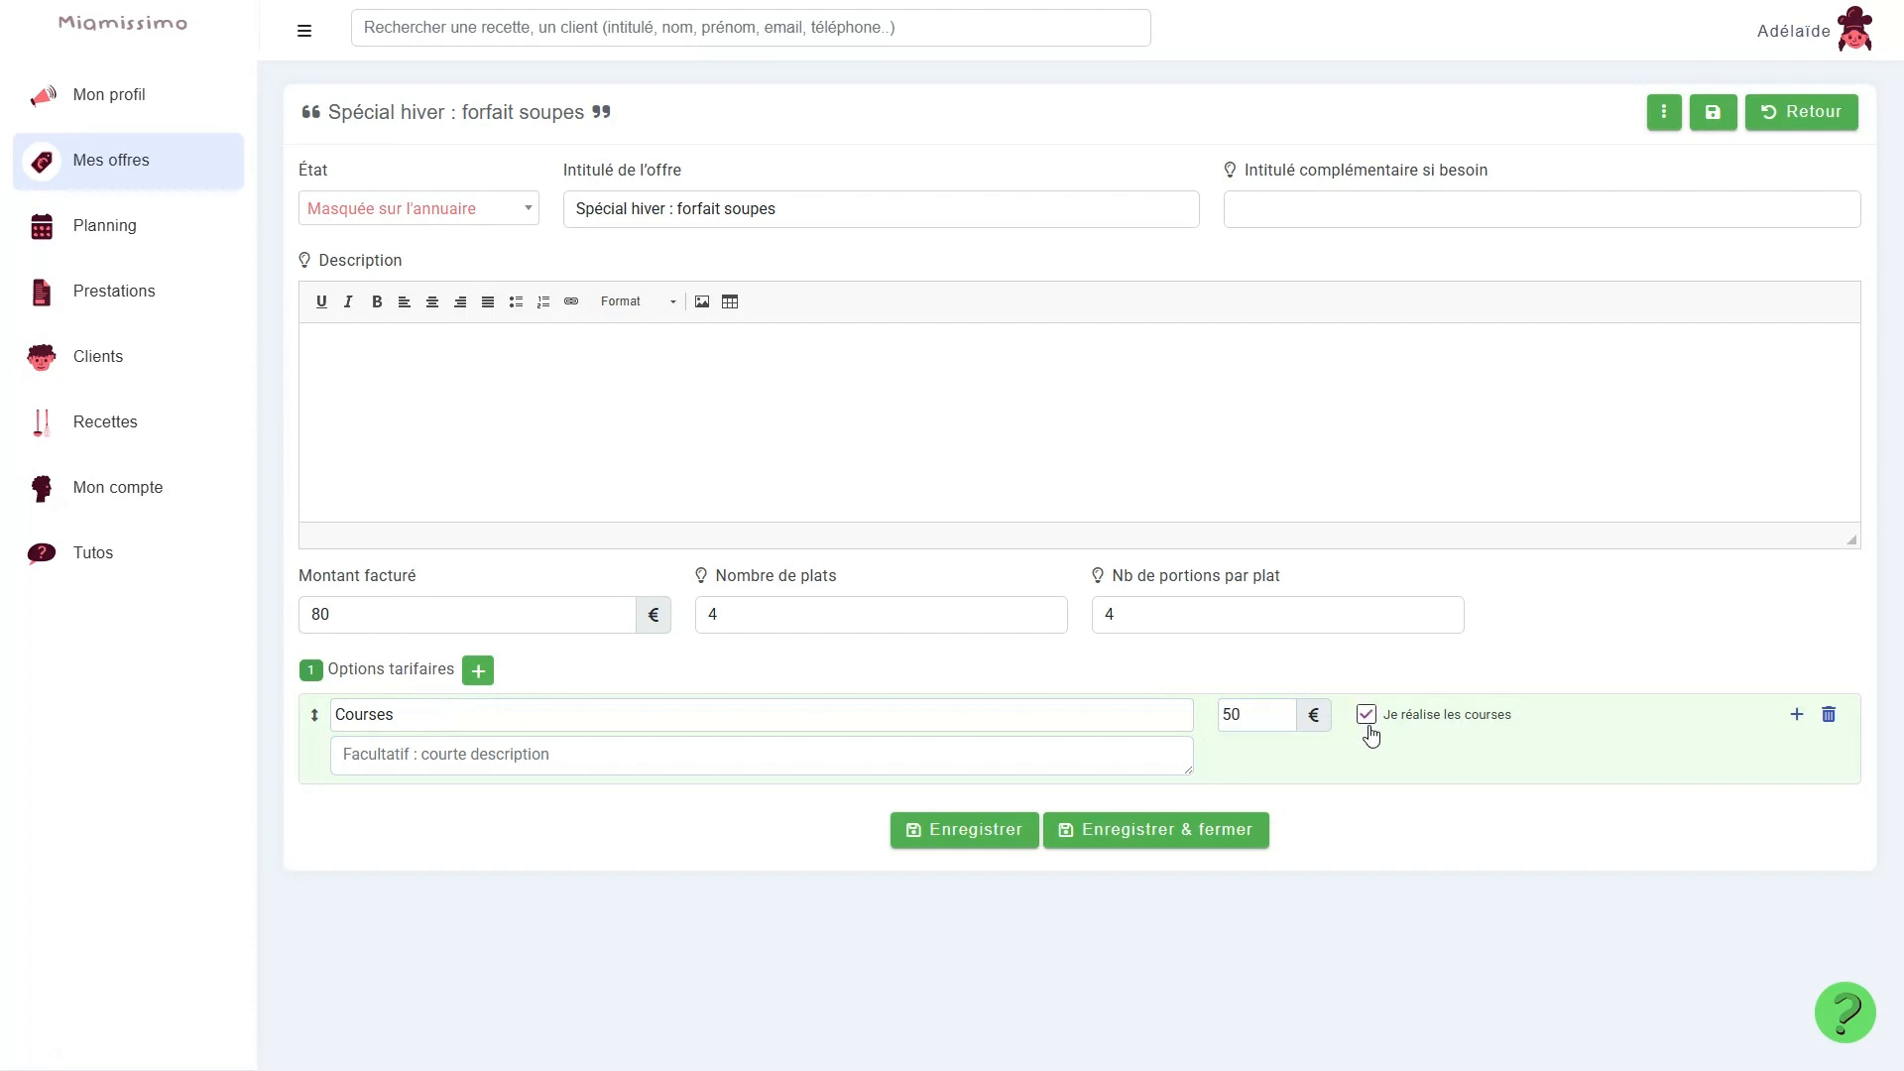
left_click(971, 843)
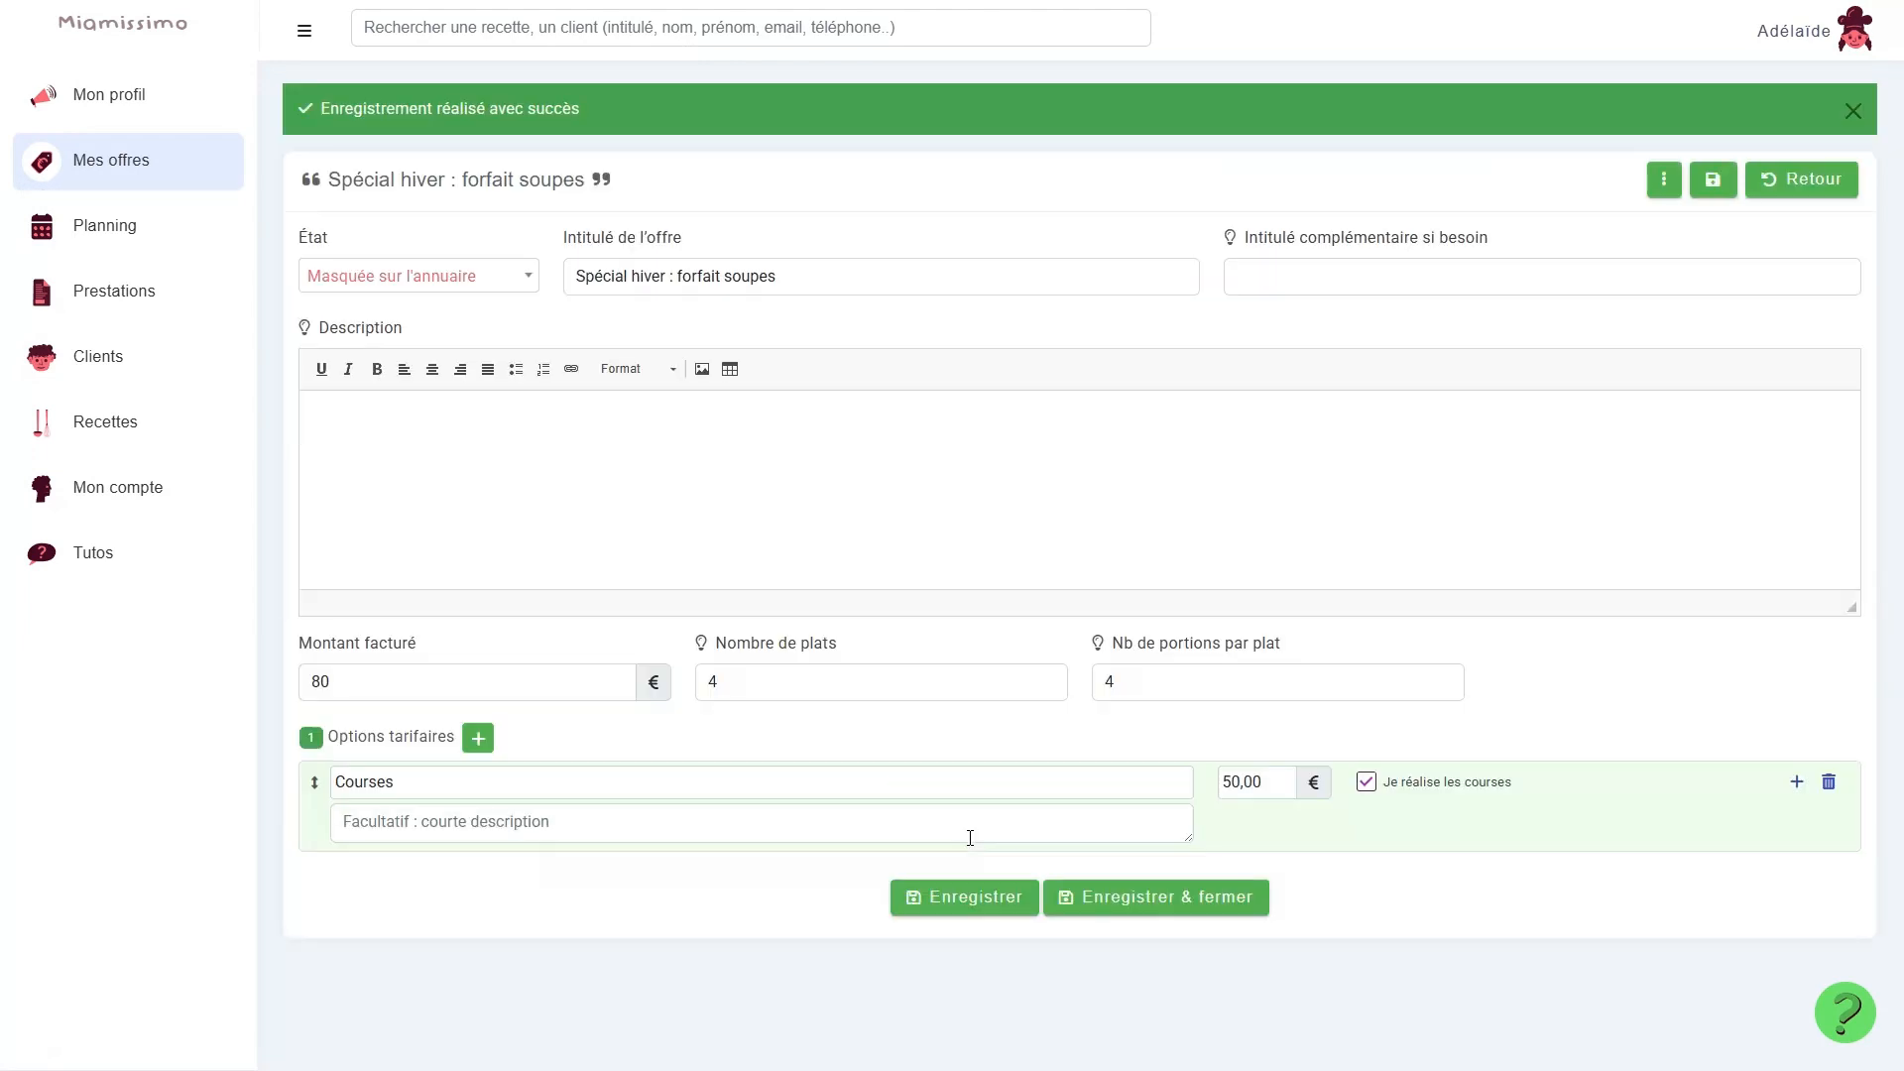
left_click(477, 740)
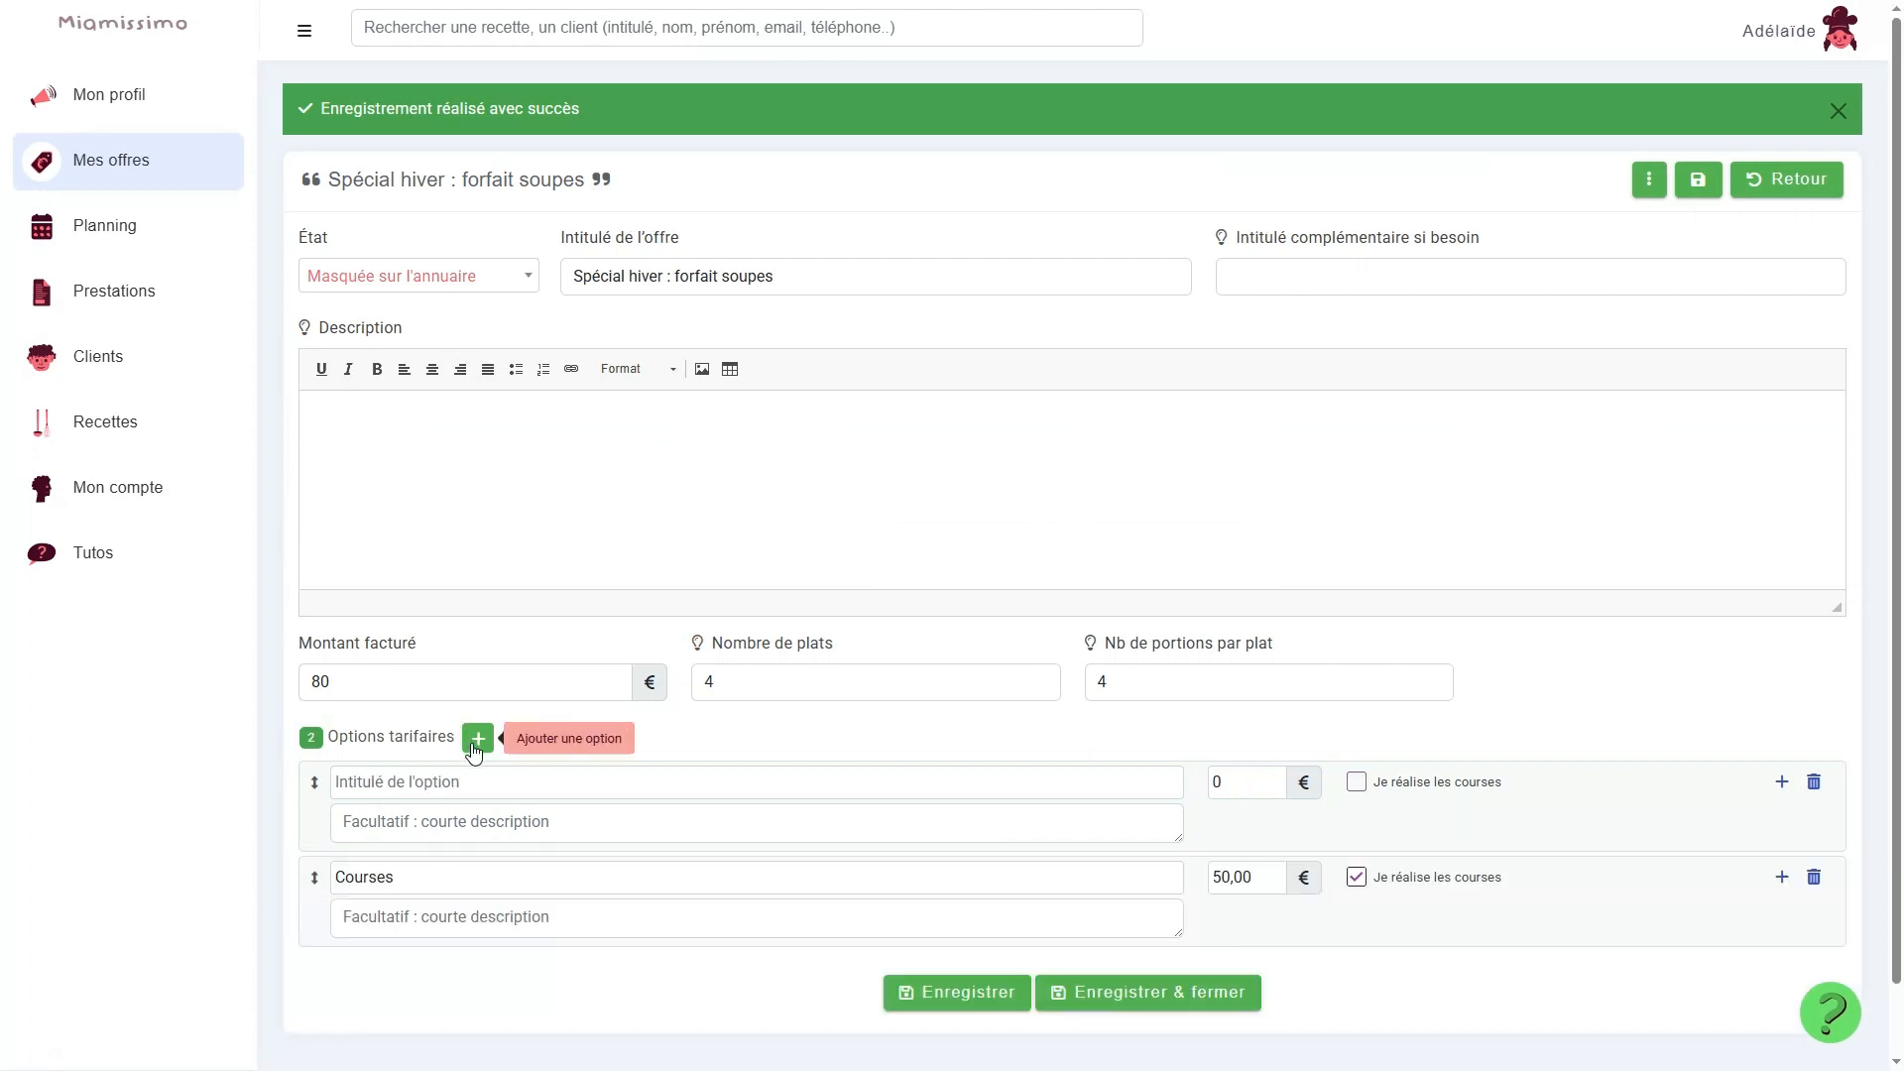
left_click(469, 782)
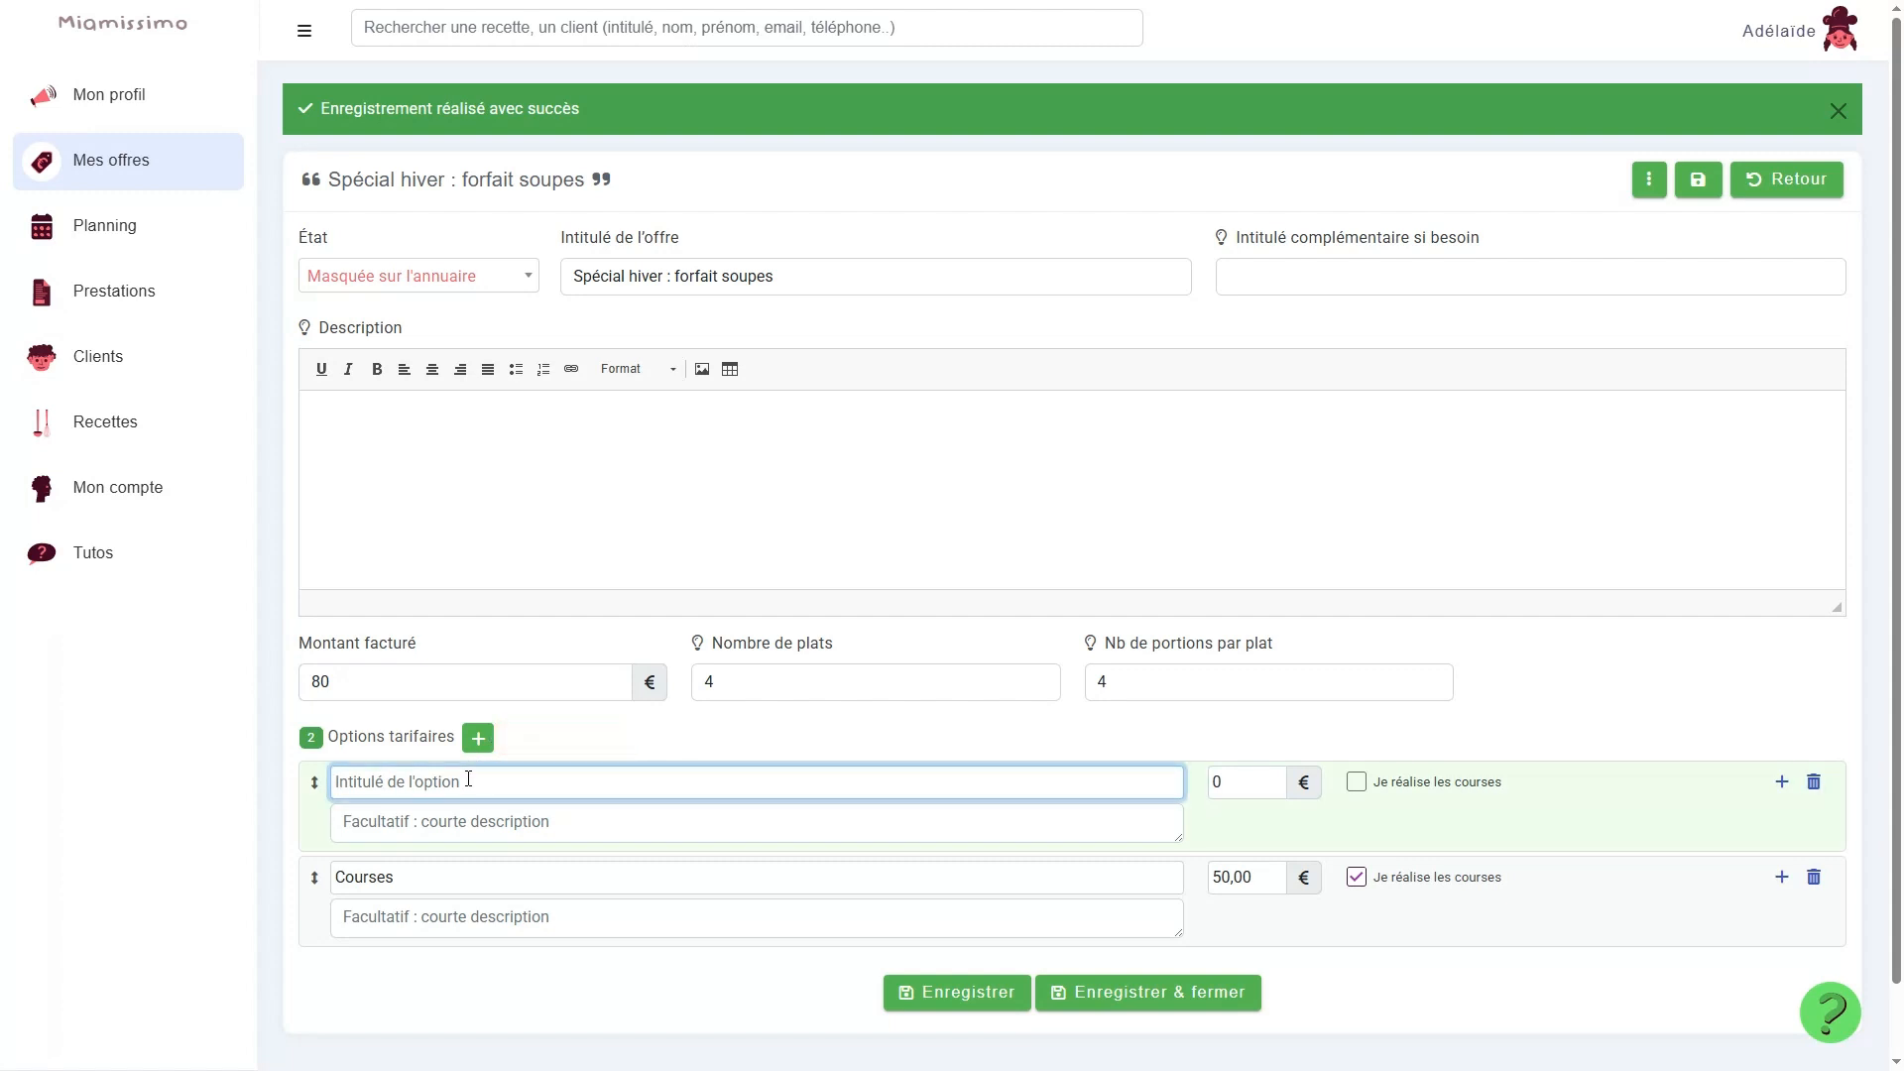
type("...")
Return to the offers list, open "Formule mensuelle 5 plats pour 4 personnes" and look at its available visibility states.
left_click(1751, 183)
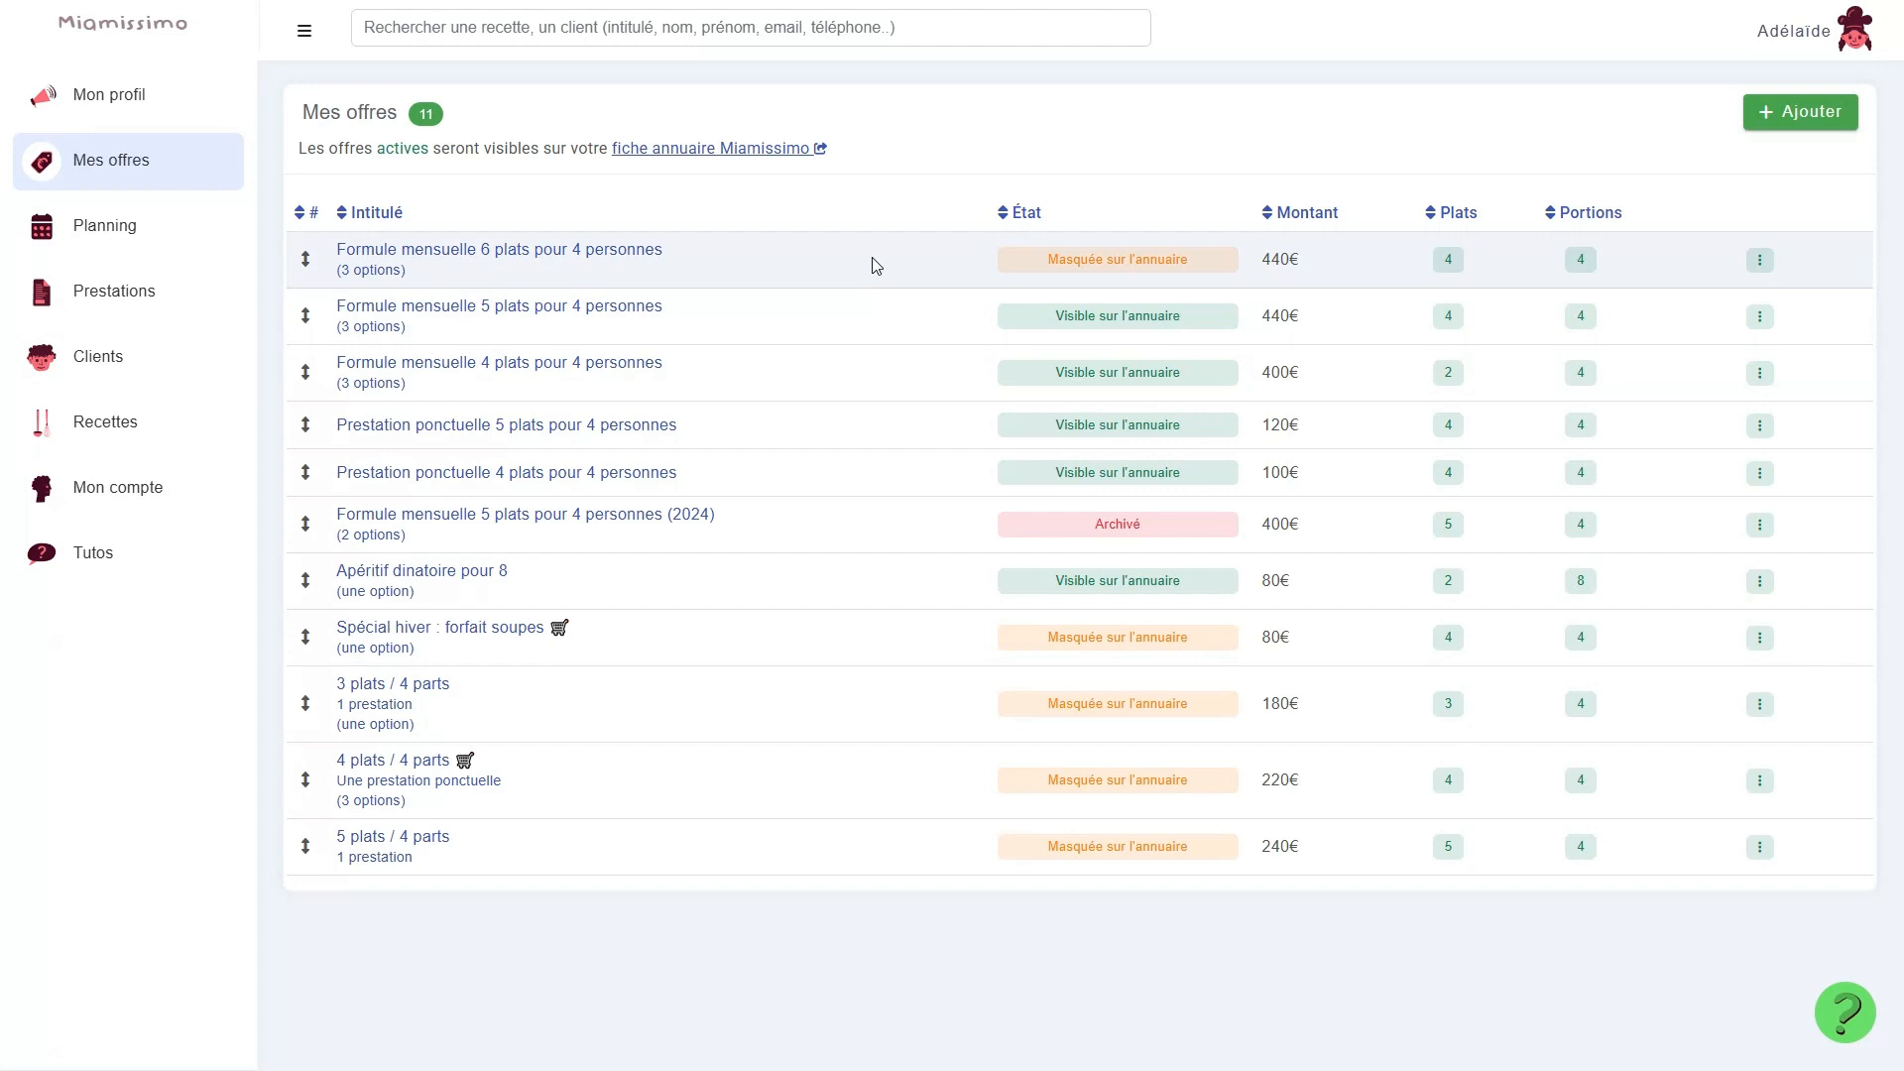
left_click(623, 310)
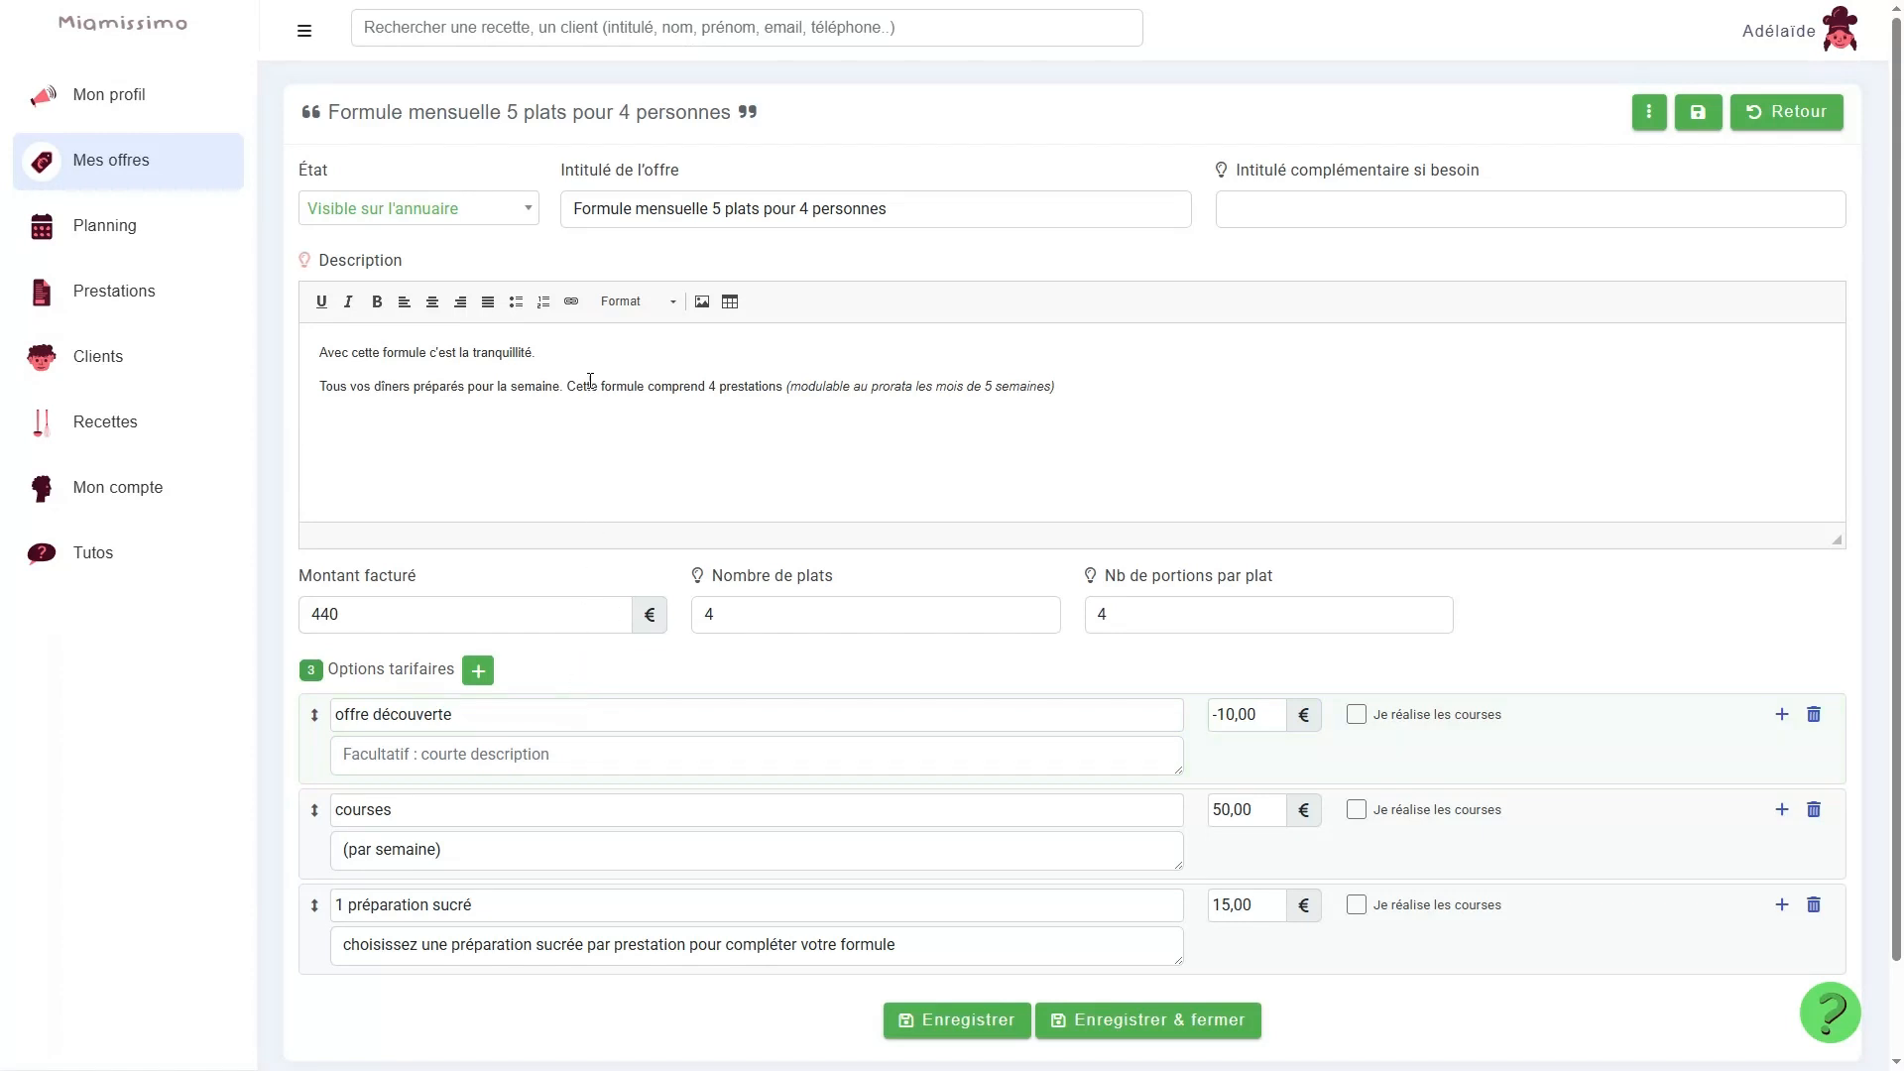
left_click(527, 213)
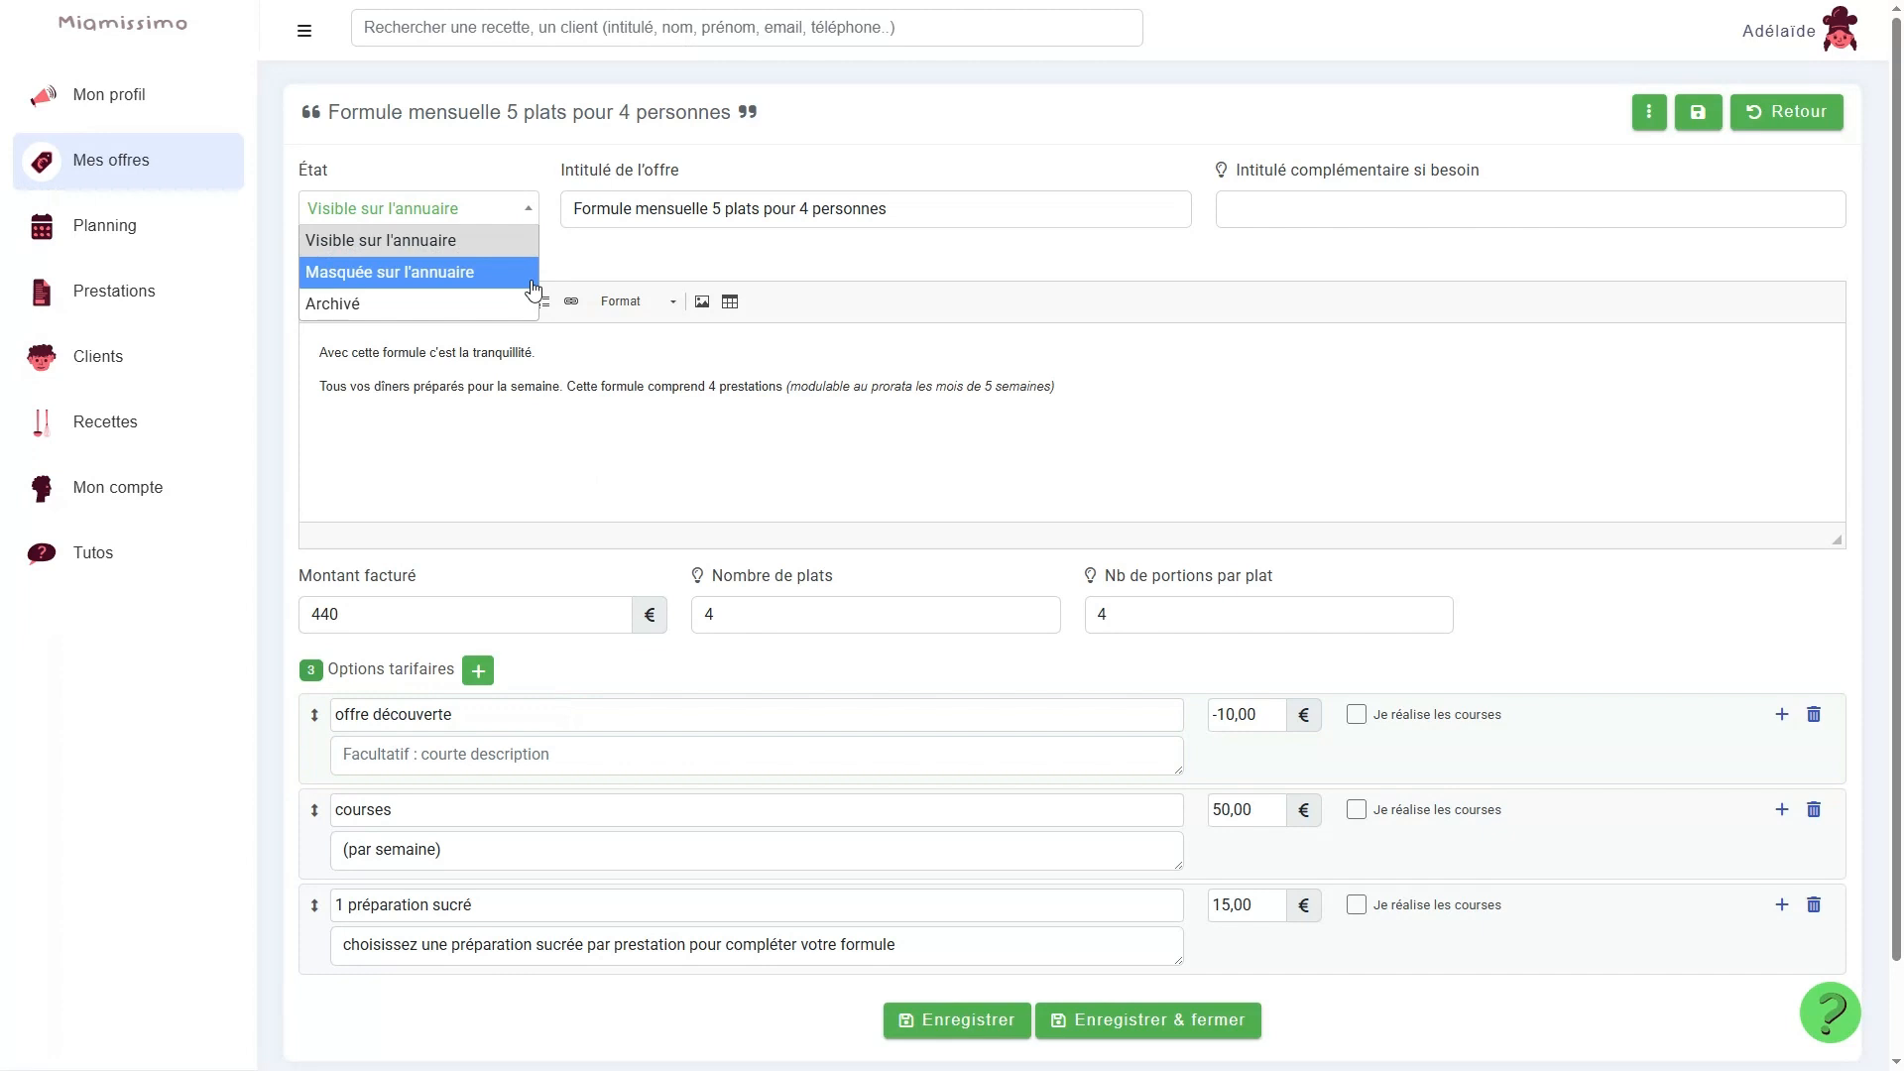
left_click(532, 252)
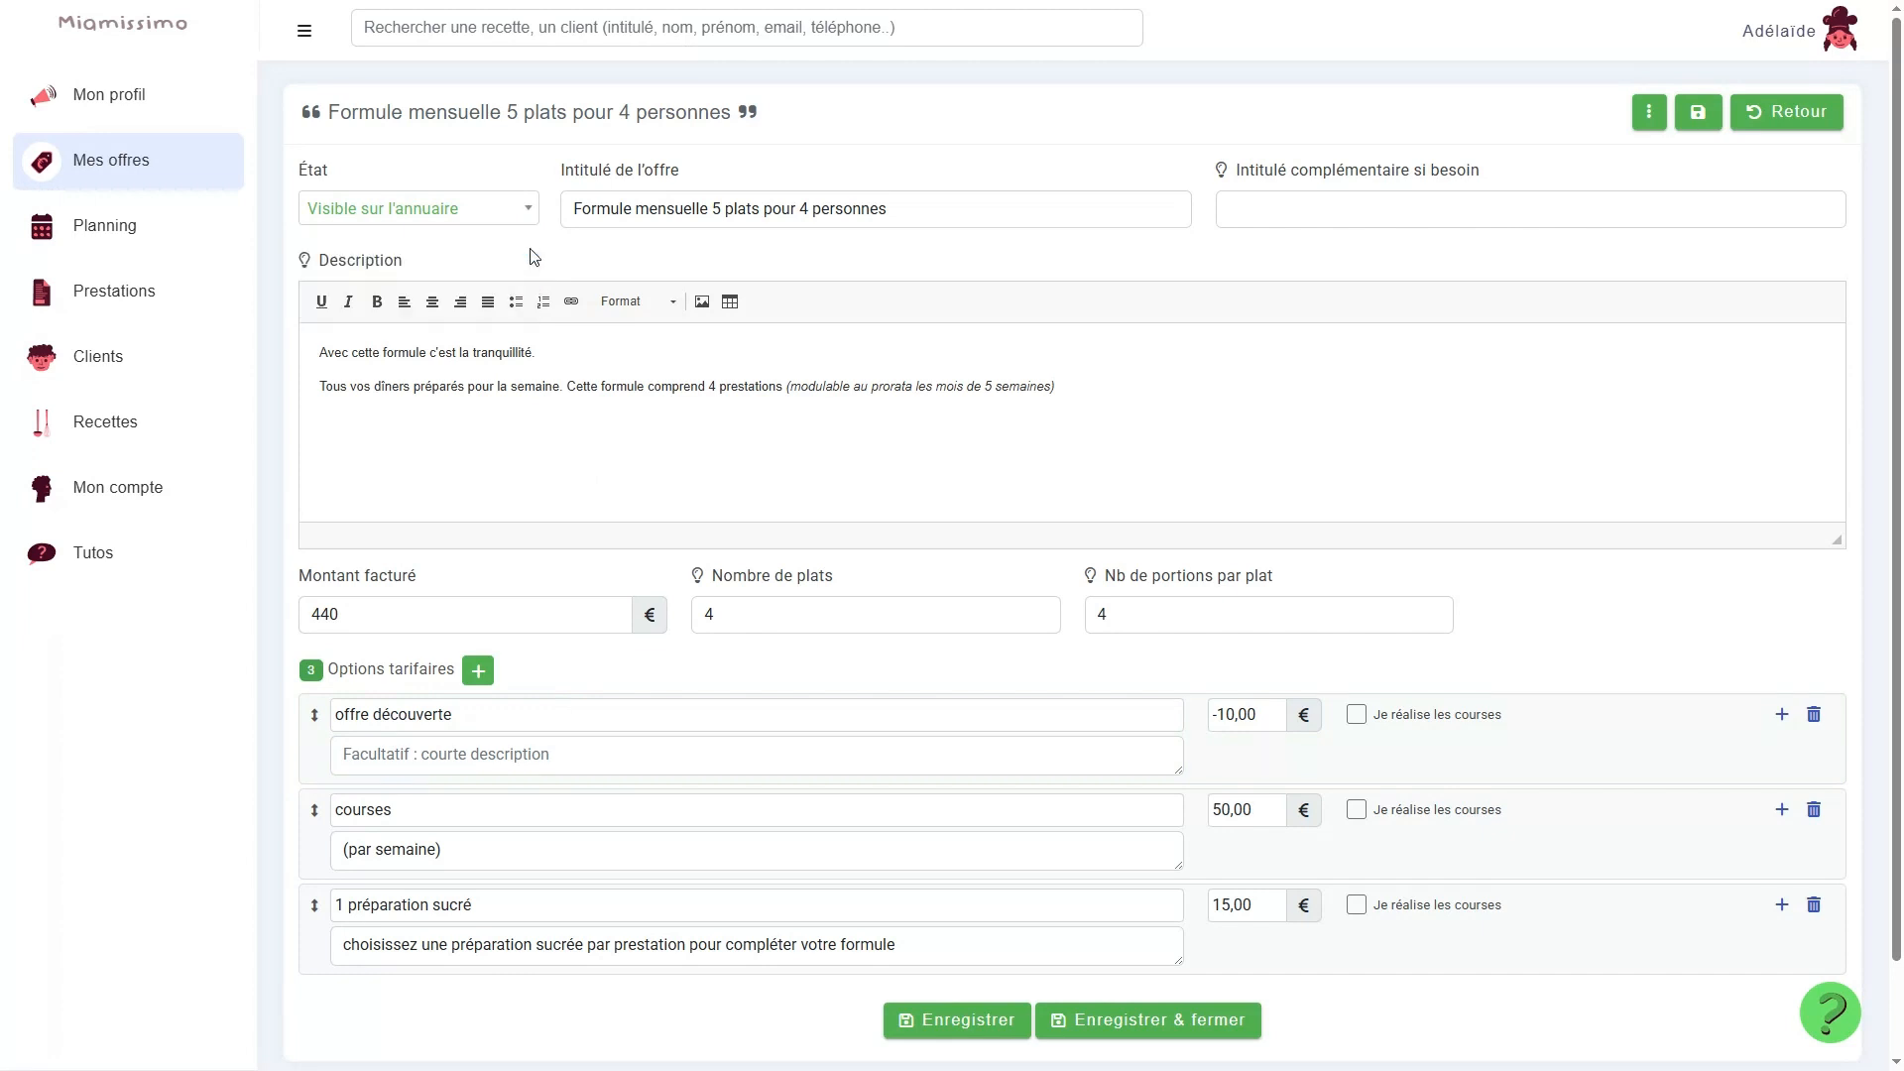